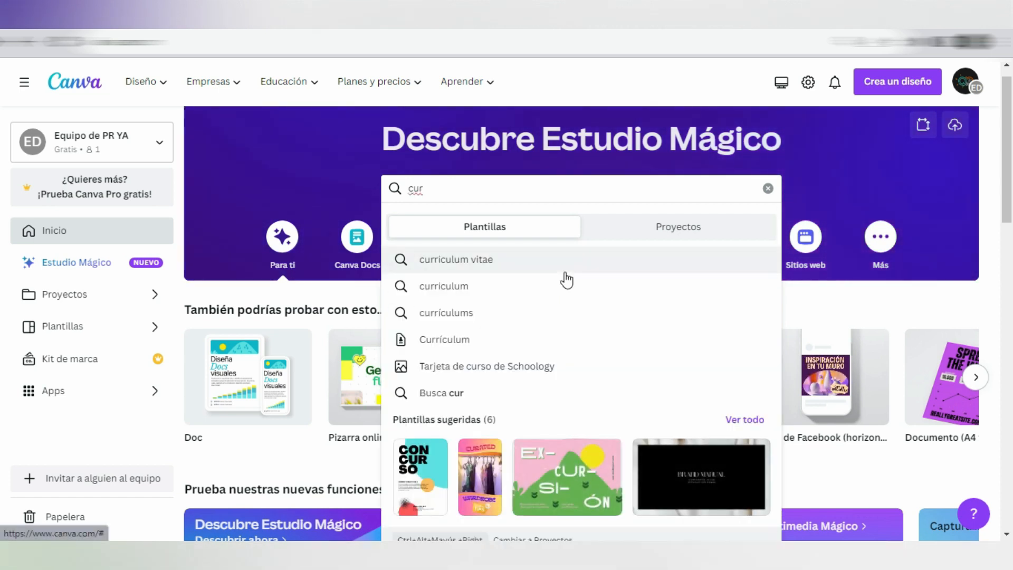
# Step: Search the templates for curriculum vitae and open the preview of Currículum Corporativo Minimalista Azul marino
pyautogui.click(561, 266)
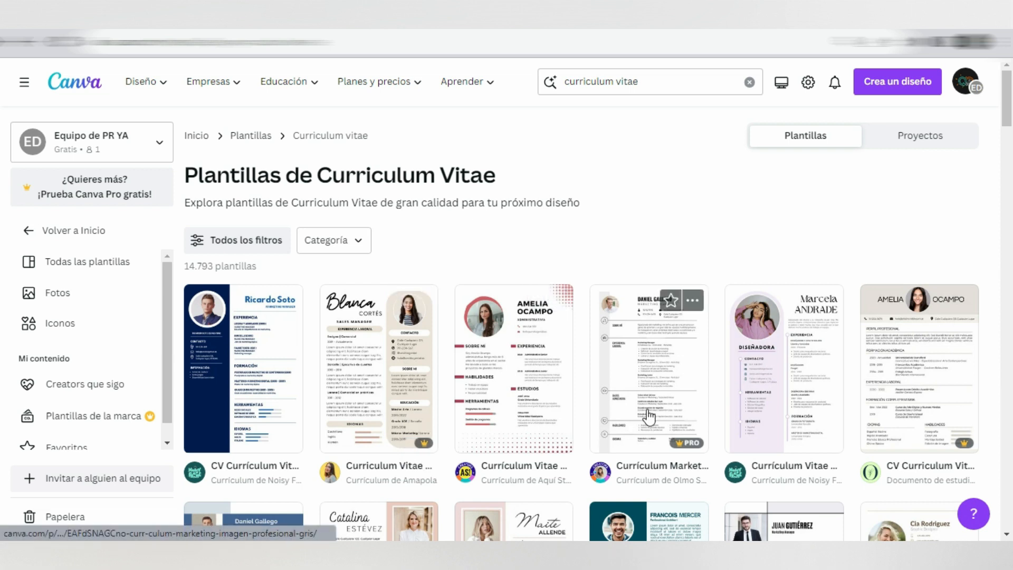
pyautogui.scroll(-5, 579, 260)
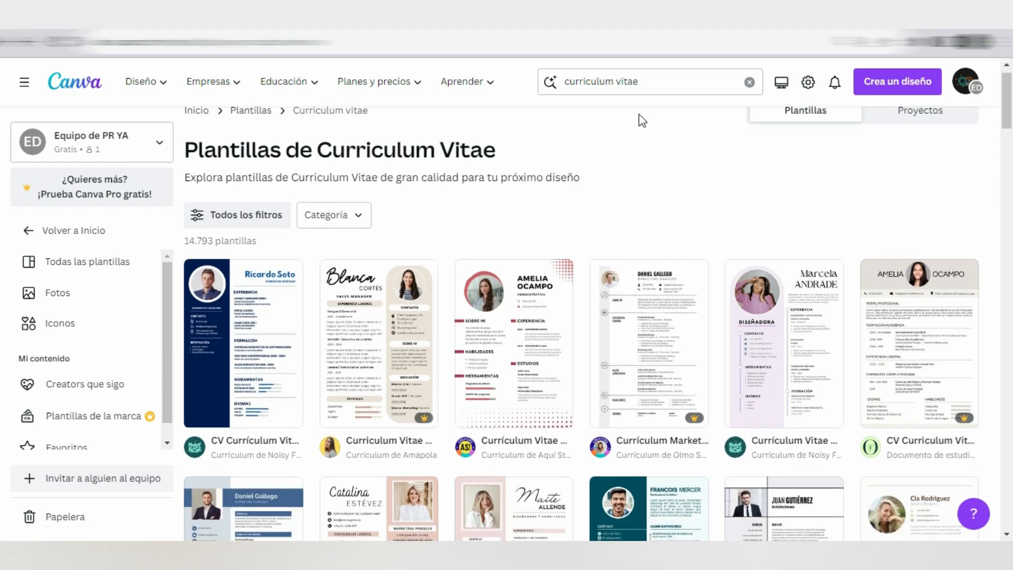
pyautogui.scroll(-3, 641, 121)
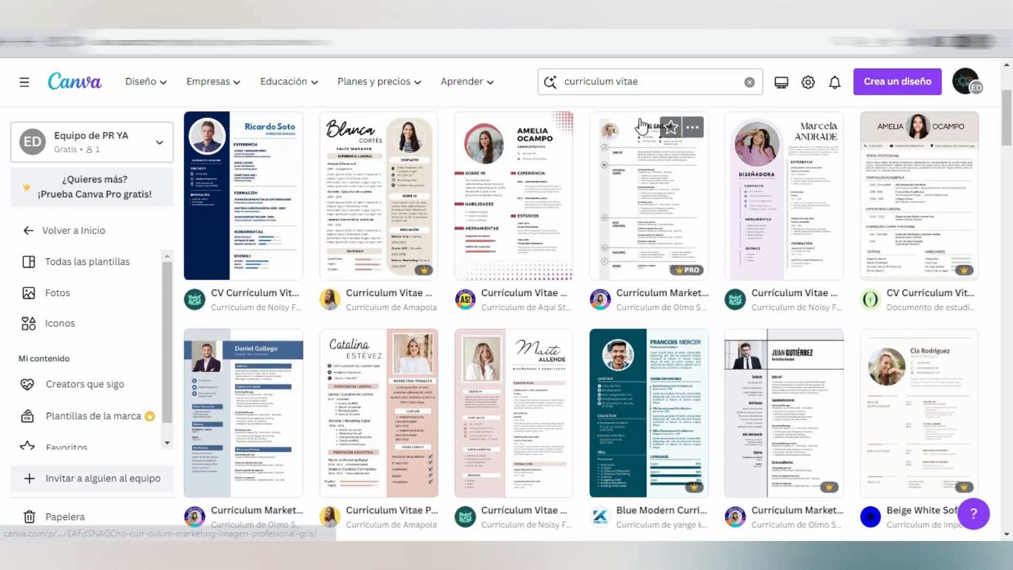
pyautogui.scroll(-2, 642, 126)
pyautogui.scroll(-10, 555, 375)
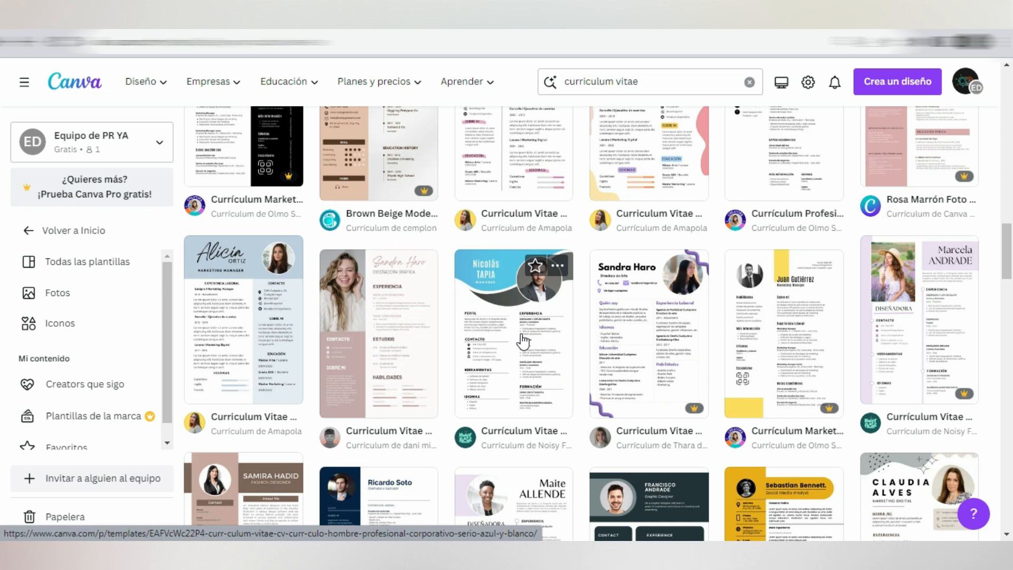
pyautogui.scroll(-2, 486, 391)
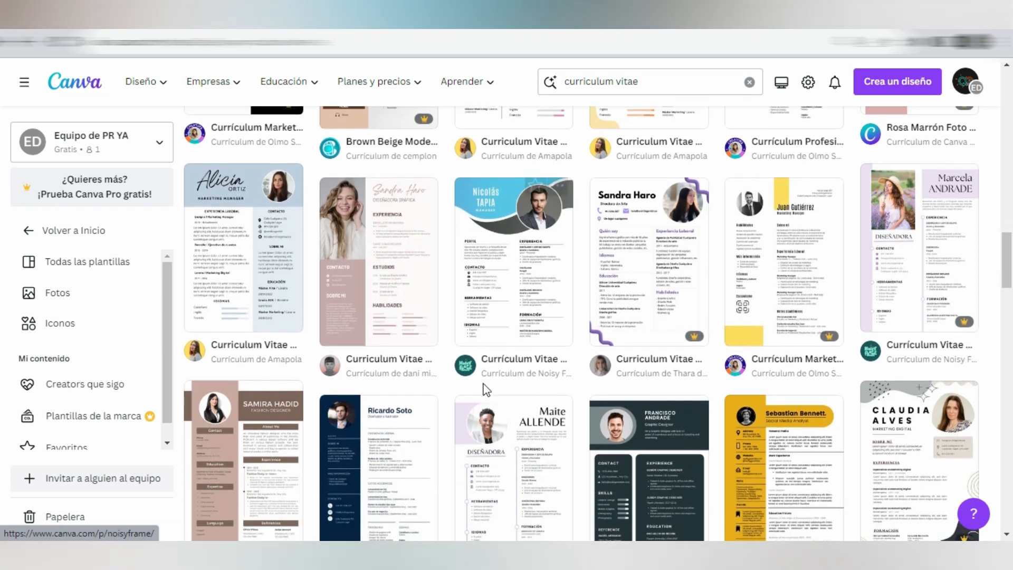
pyautogui.scroll(-3, 500, 359)
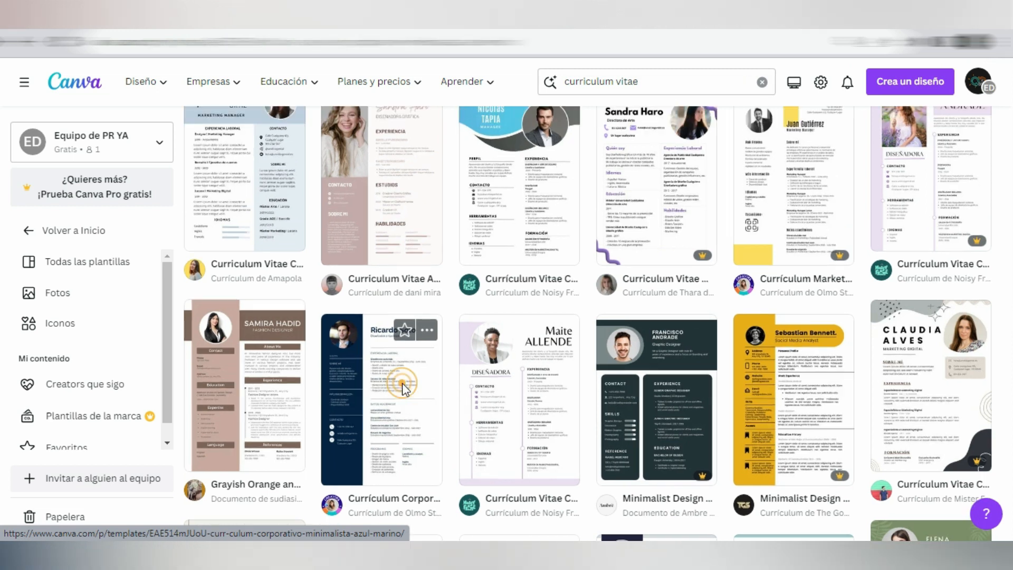
pyautogui.click(404, 391)
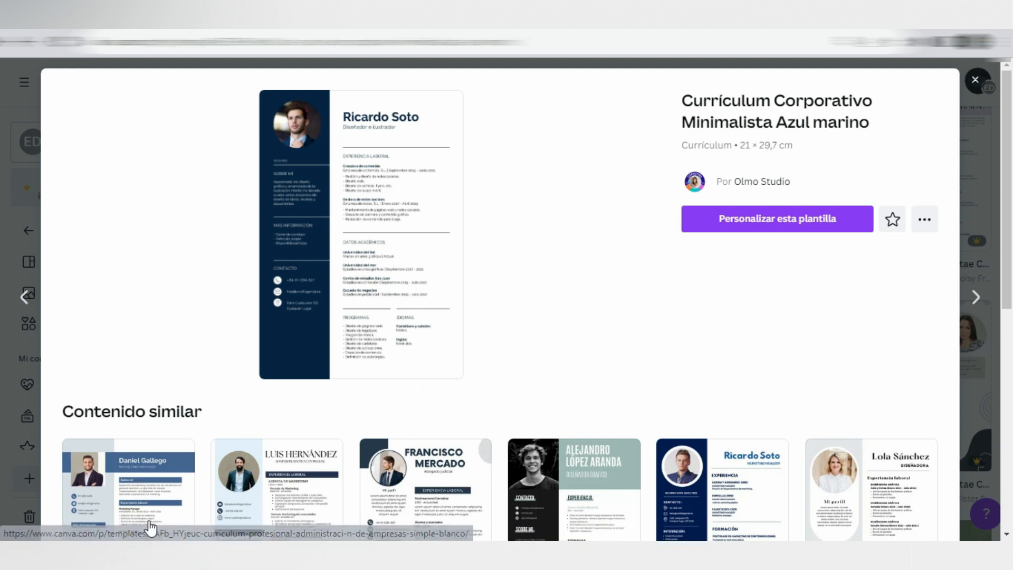
# Step: Browse the similar templates and open the preview of Currículum Marketing Manager foto Sobrio Azul
pyautogui.scroll(-5, 434, 483)
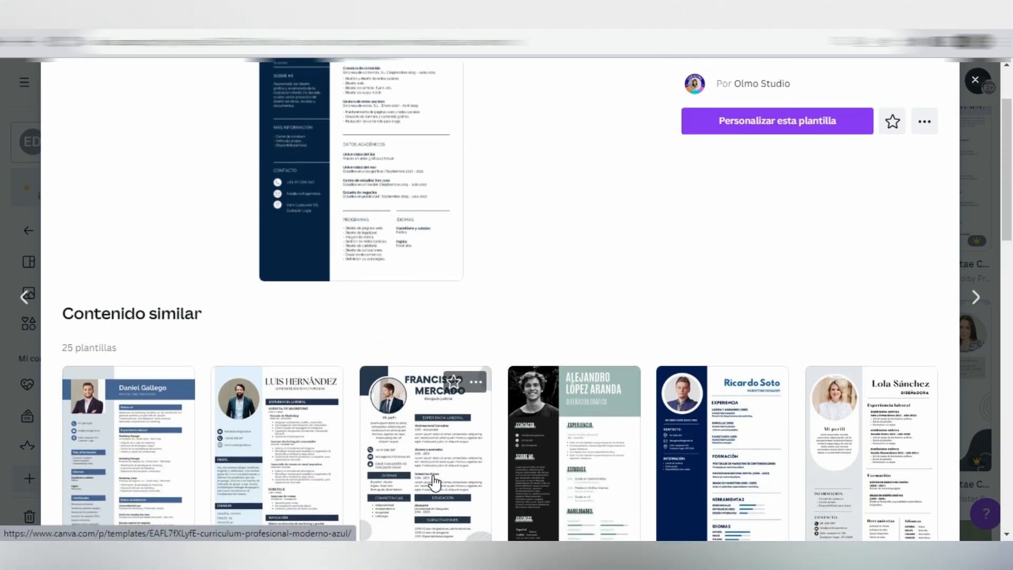
pyautogui.scroll(-4, 433, 483)
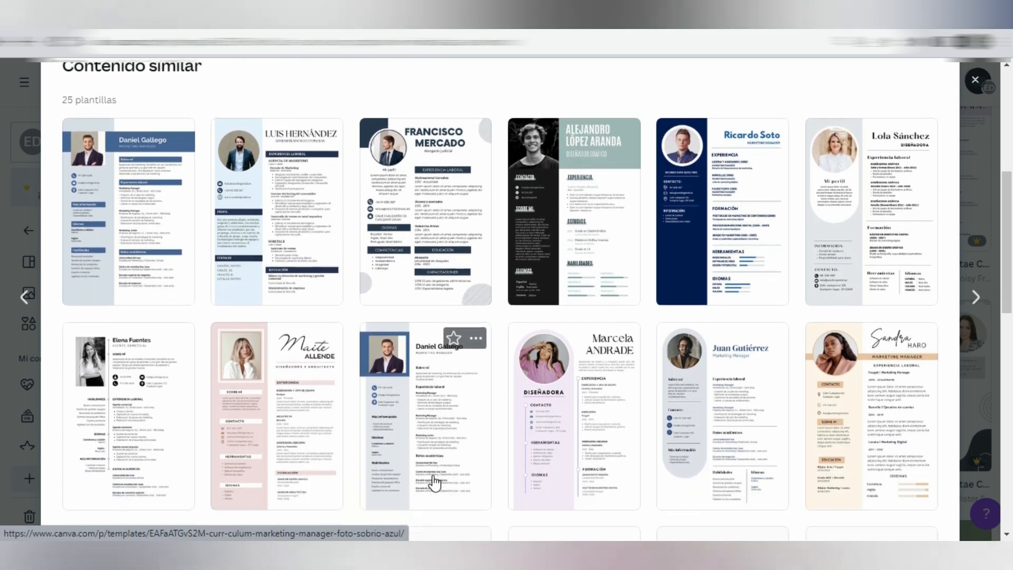
pyautogui.scroll(-3, 434, 482)
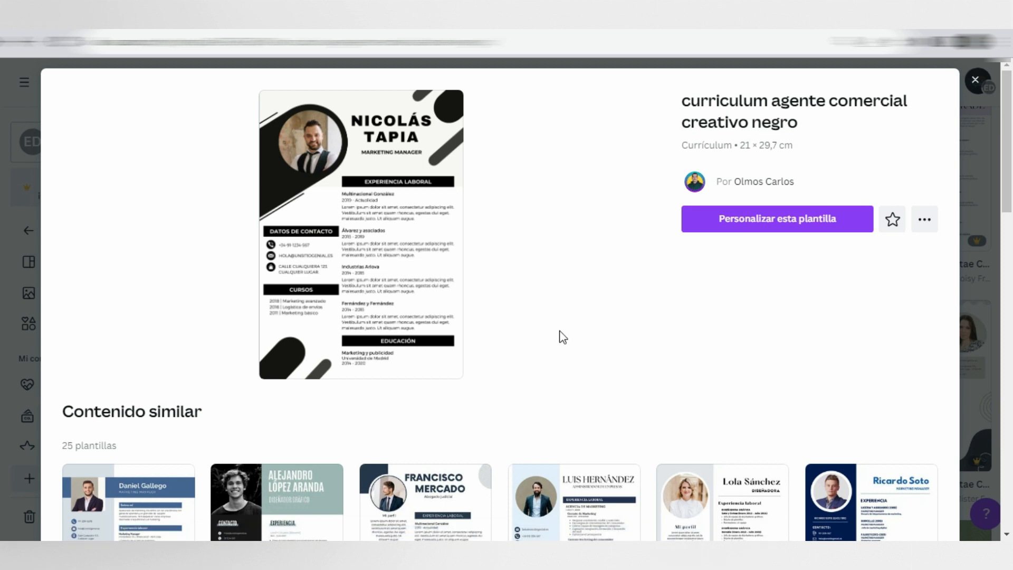
pyautogui.scroll(-1, 570, 334)
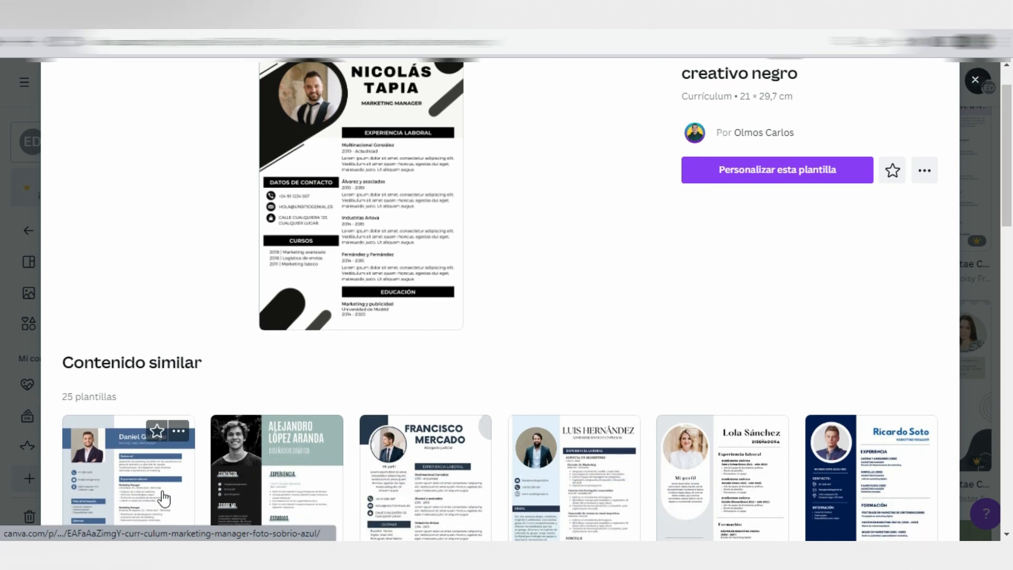
pyautogui.click(163, 496)
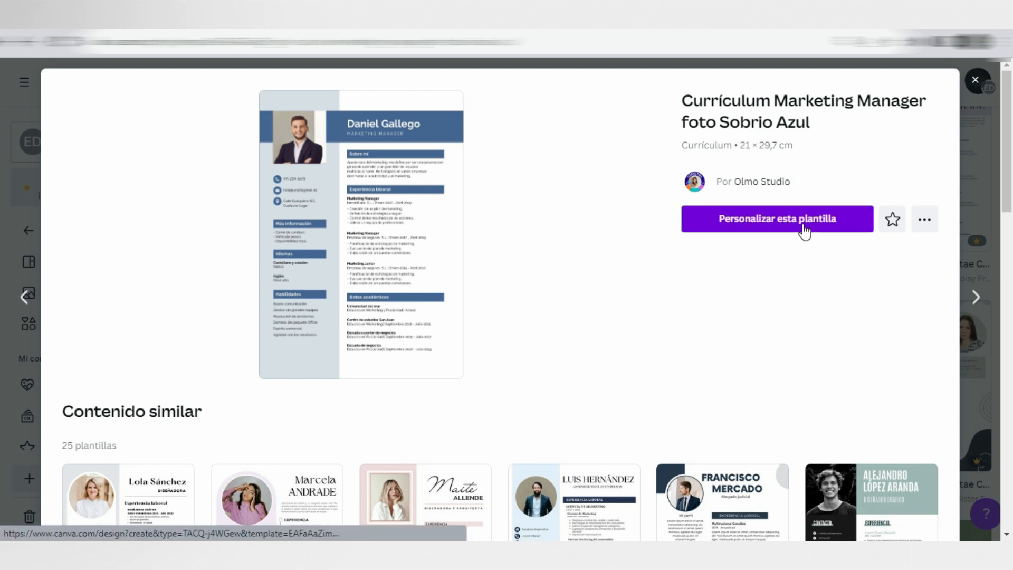
# Step: Open the Currículum Marketing Manager foto Sobrio Azul template in the editor to customize it
pyautogui.click(924, 218)
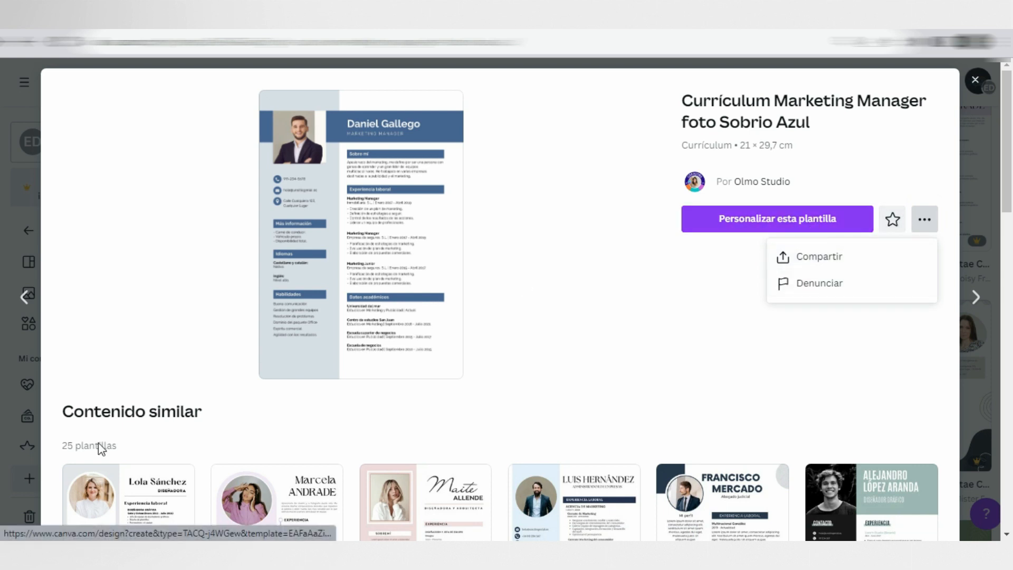
pyautogui.click(689, 267)
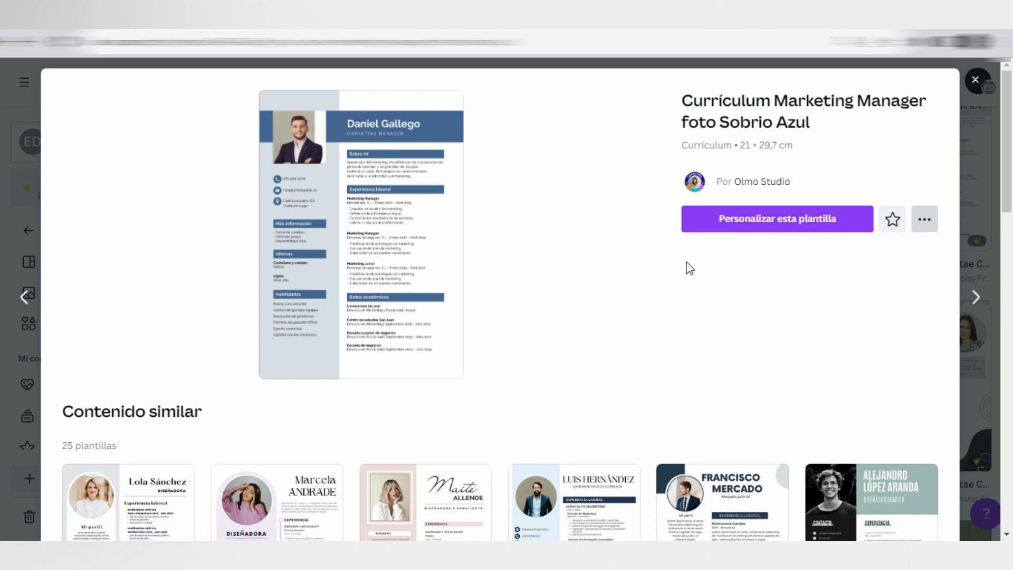
pyautogui.click(775, 225)
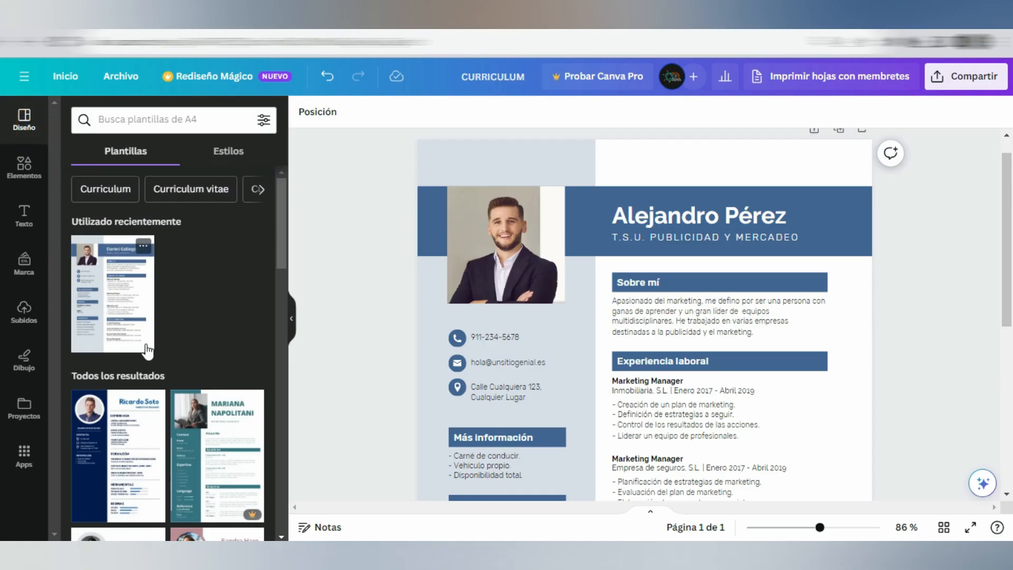
pyautogui.scroll(-2, 148, 351)
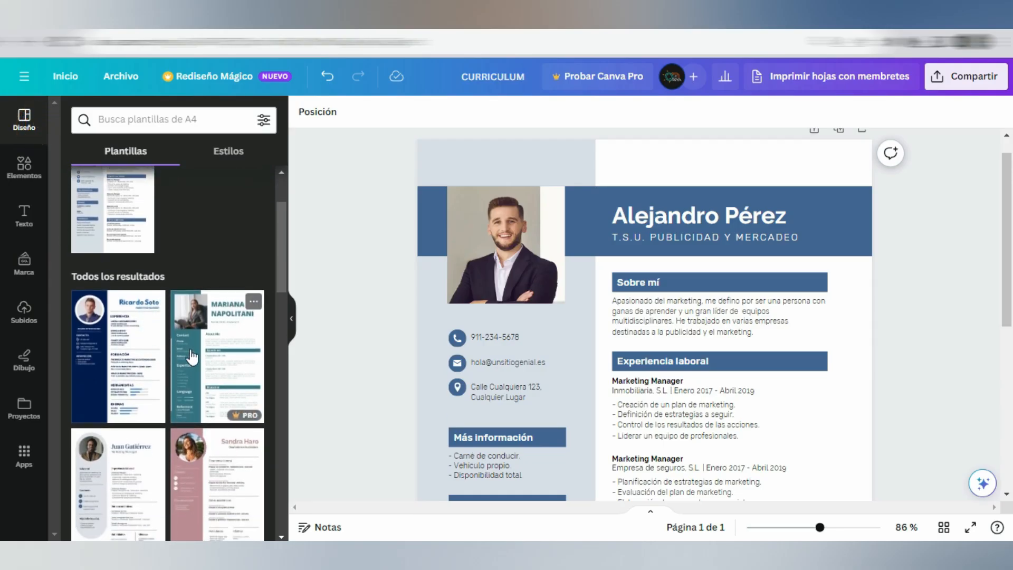
pyautogui.scroll(-2, 191, 357)
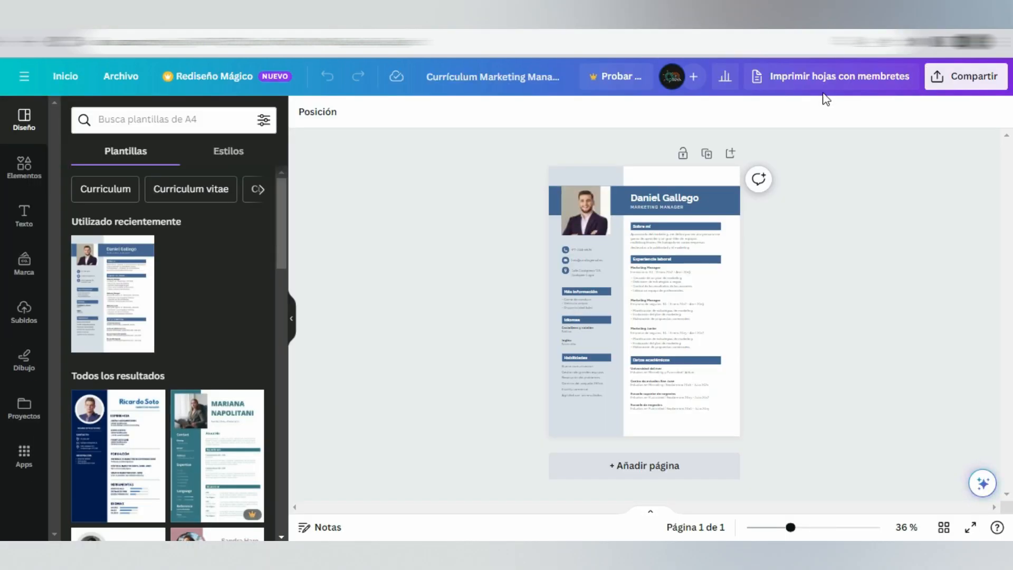
# Step: Rename the design as CURRICULUM
pyautogui.click(520, 80)
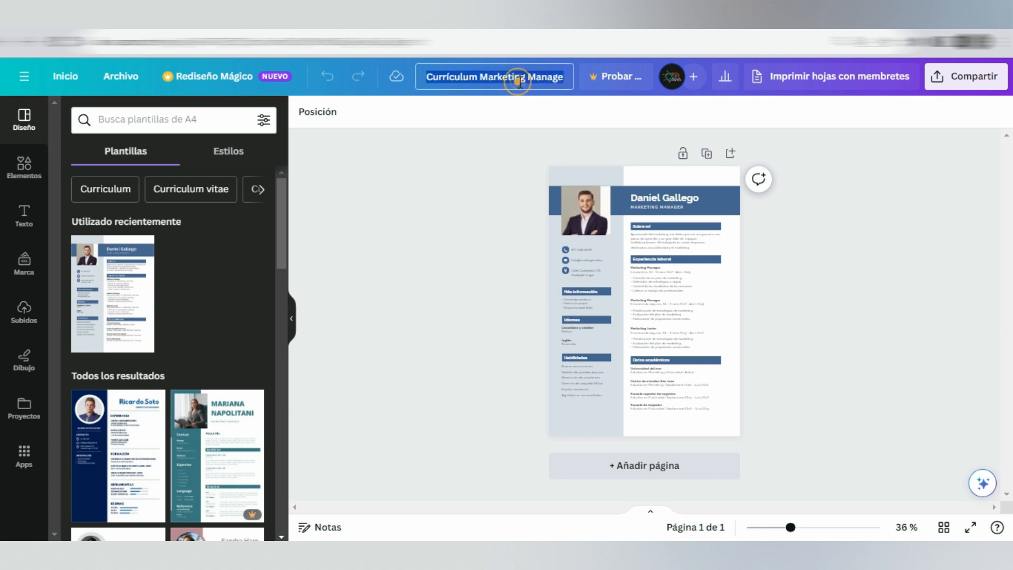
pyautogui.write('Curriculum')
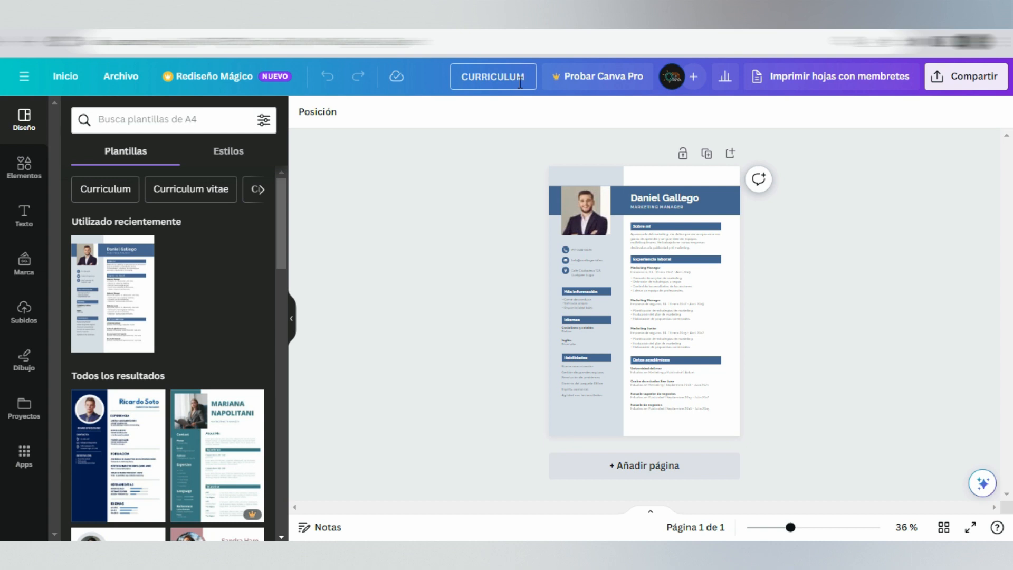
pyautogui.click(471, 204)
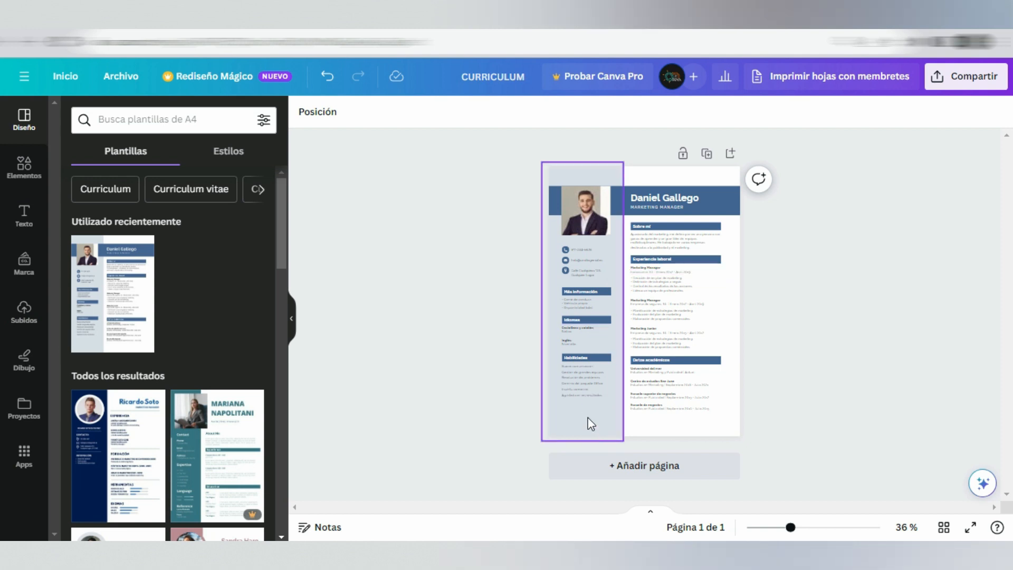
# Step: Replace the résumé heading with the candidate's full name and change the job title below it to T.S.U. Publicidad y Mercadeo
pyautogui.scroll(1, 667, 219)
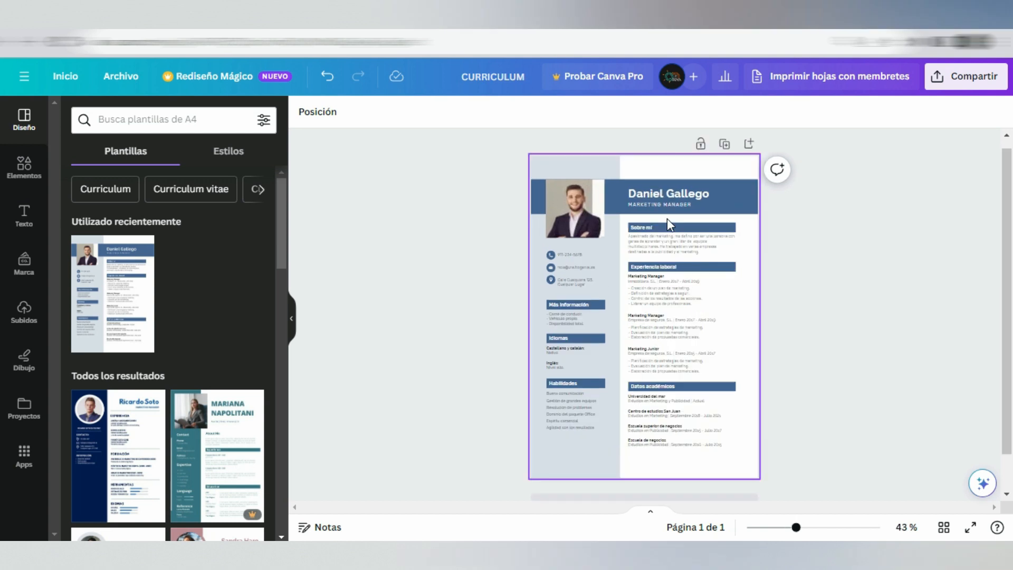
pyautogui.scroll(1, 667, 218)
pyautogui.scroll(3, 673, 188)
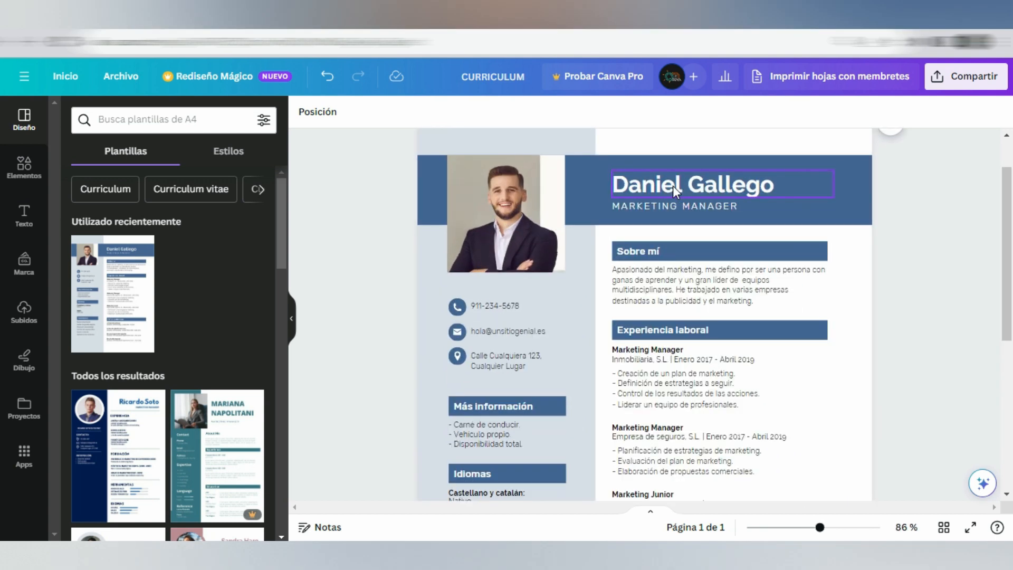
pyautogui.doubleClick(672, 186)
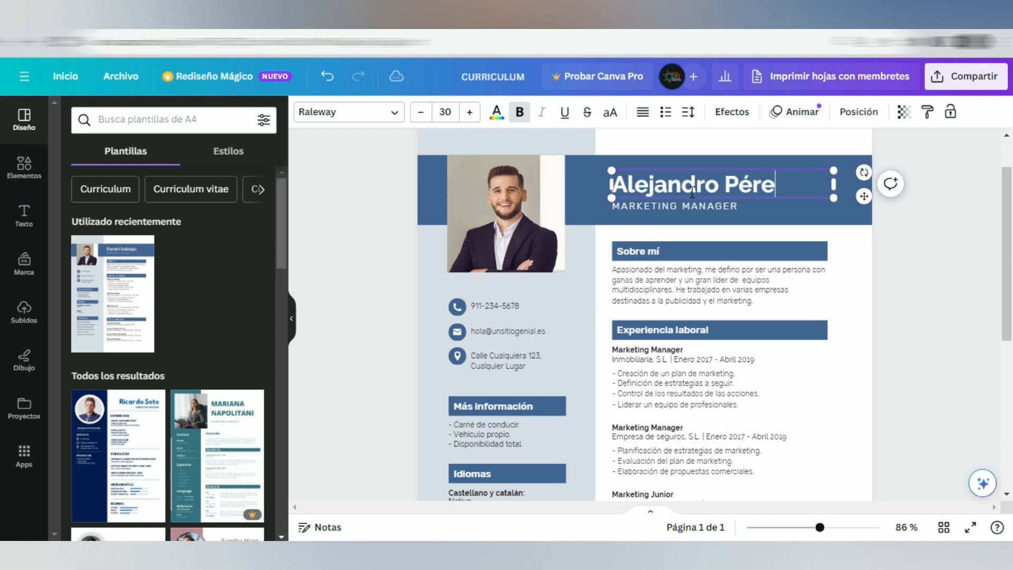
pyautogui.doubleClick(713, 209)
pyautogui.write('T.S.U. PUBLICIDAD Y MERCADEO')
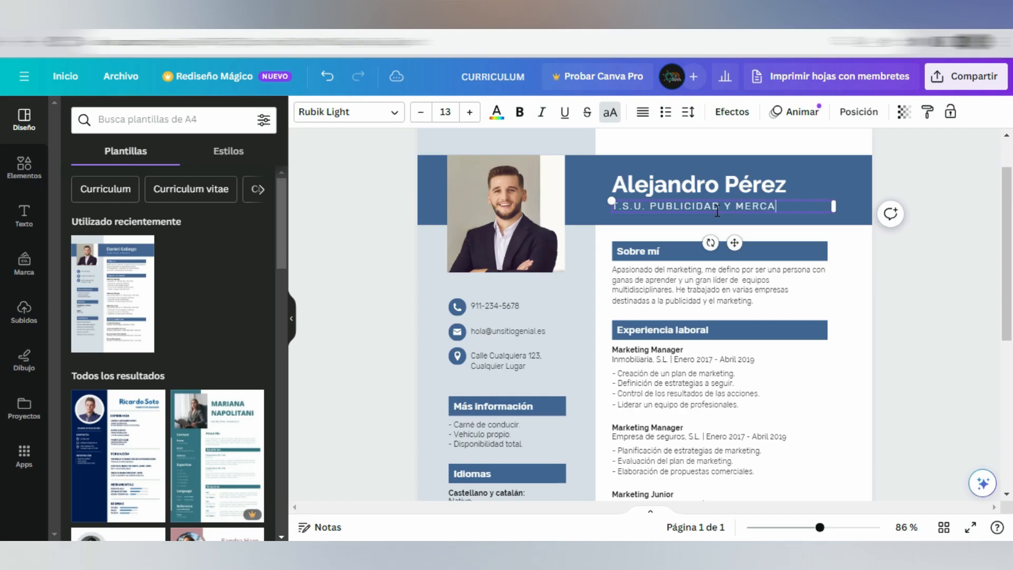
pyautogui.rightClick(517, 227)
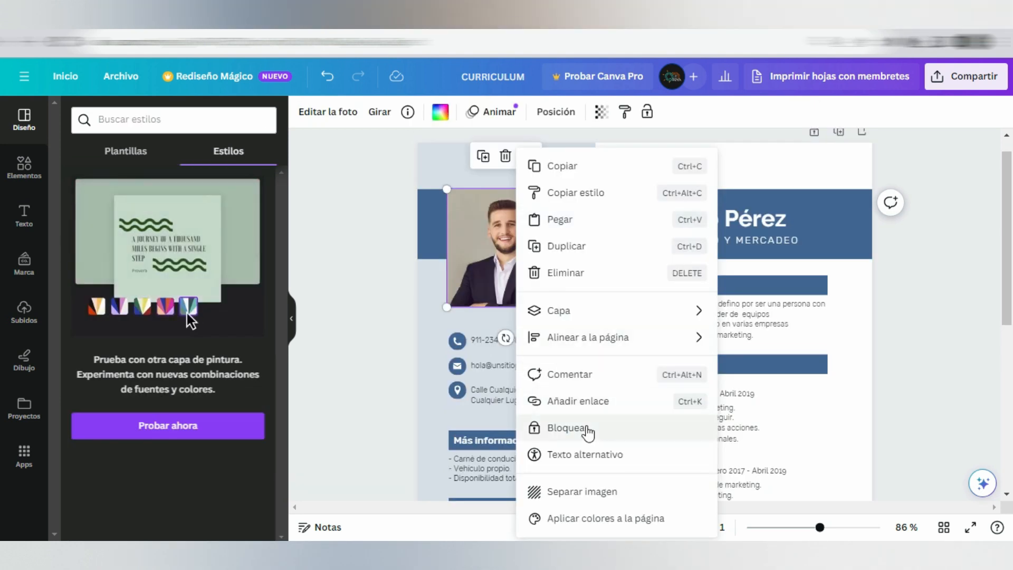
pyautogui.click(594, 522)
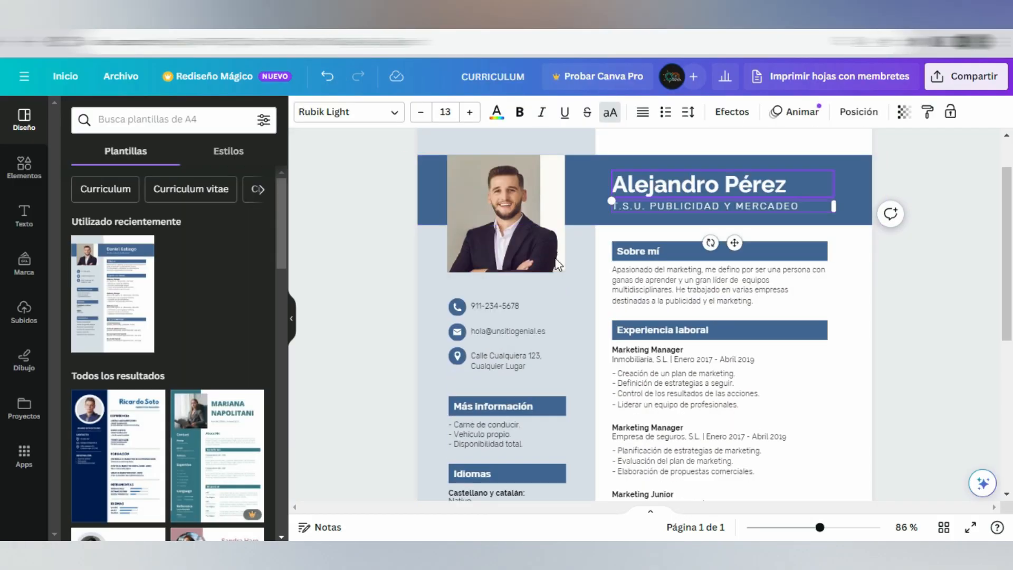
# Step: Review the editable contact details and the Más información, Idiomas, Habilidades, Experiencia laboral and Datos académicos sections of the résumé
pyautogui.click(502, 305)
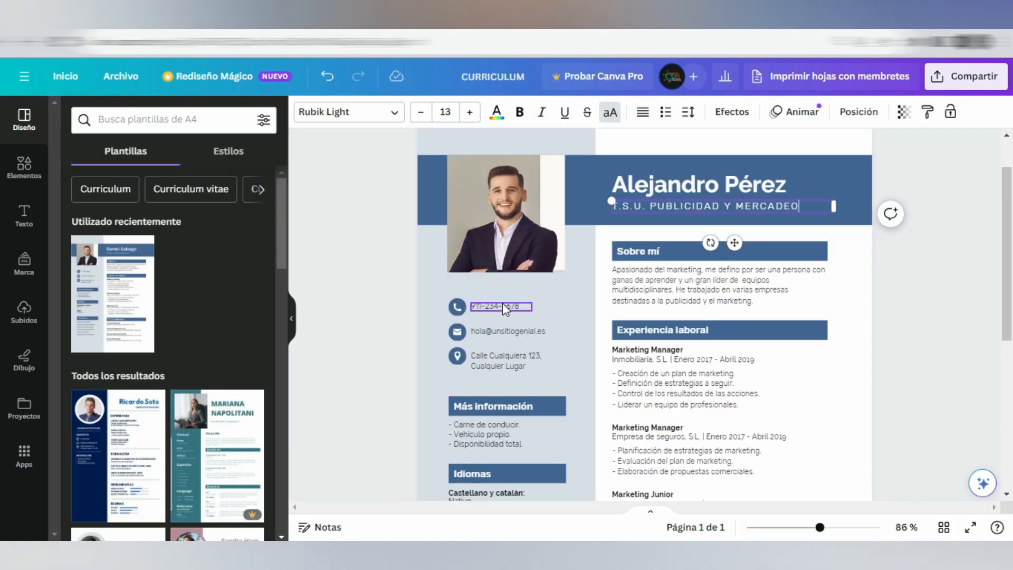
pyautogui.click(509, 331)
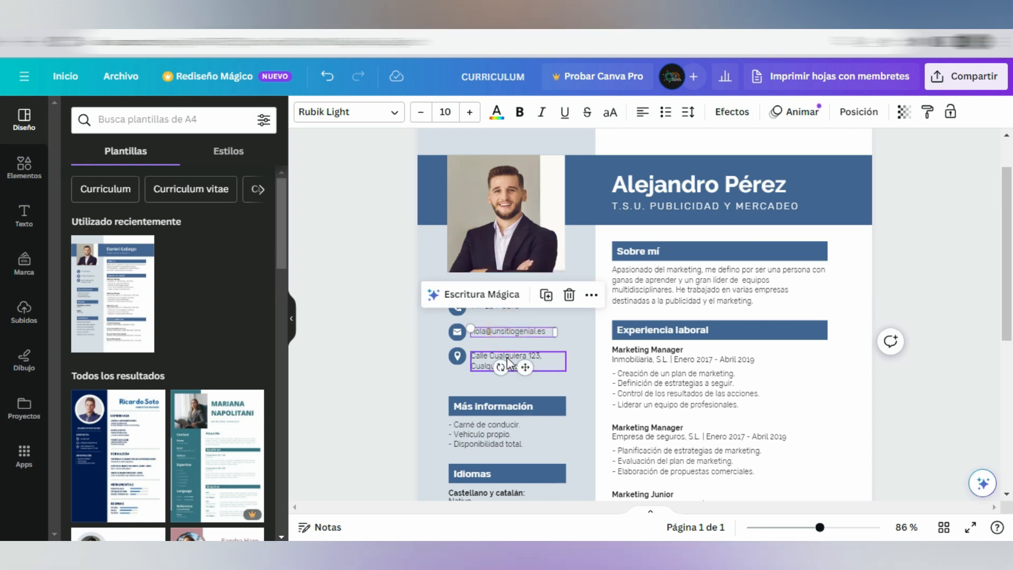
pyautogui.click(506, 356)
pyautogui.scroll(-2, 505, 357)
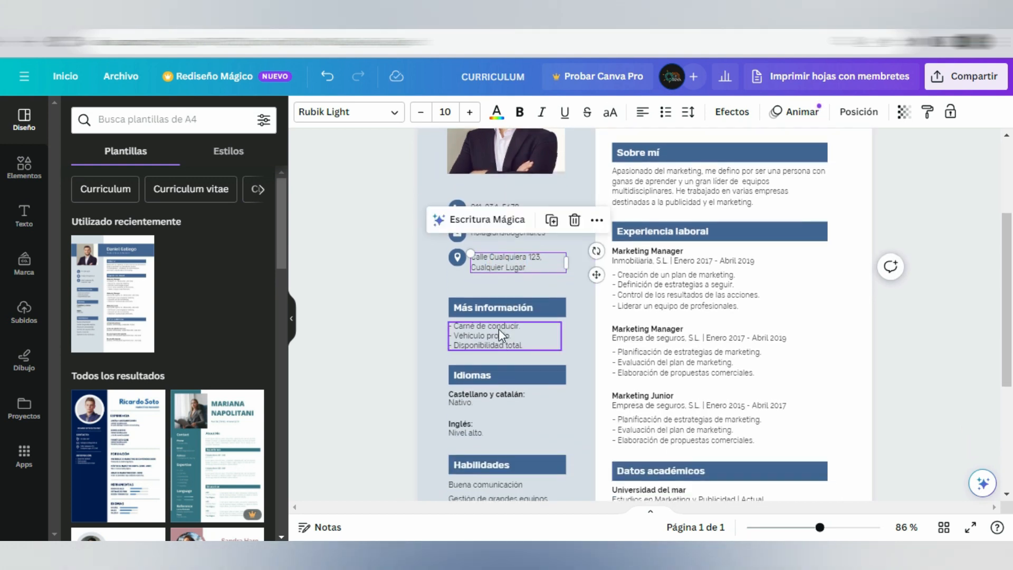
pyautogui.click(501, 336)
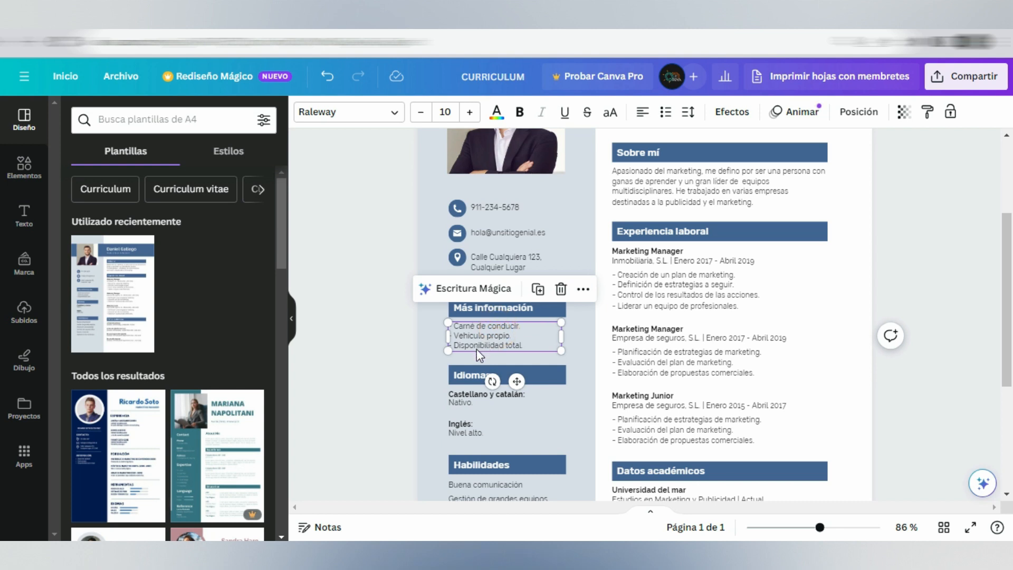
pyautogui.scroll(-2, 477, 349)
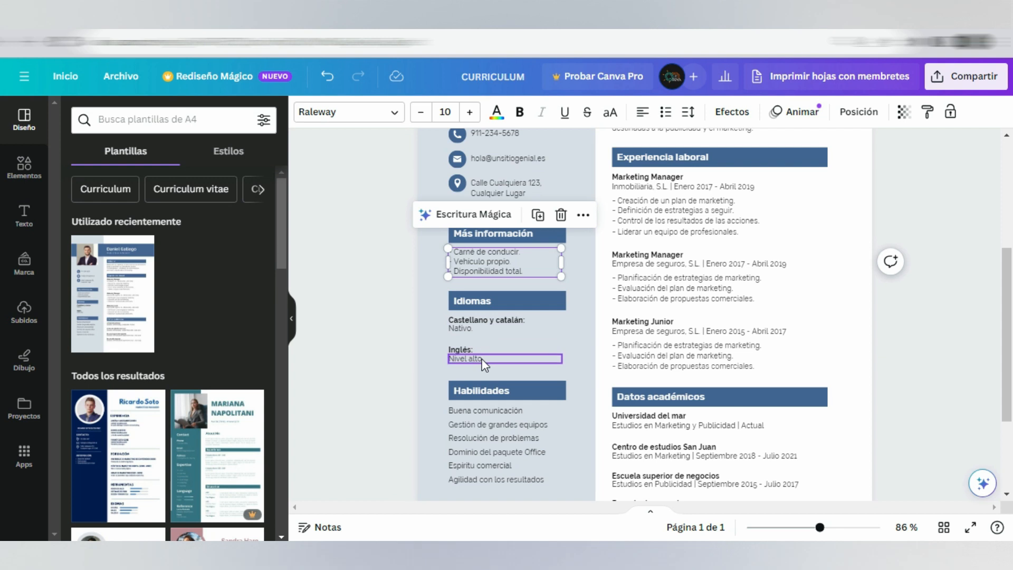
pyautogui.scroll(-3, 486, 401)
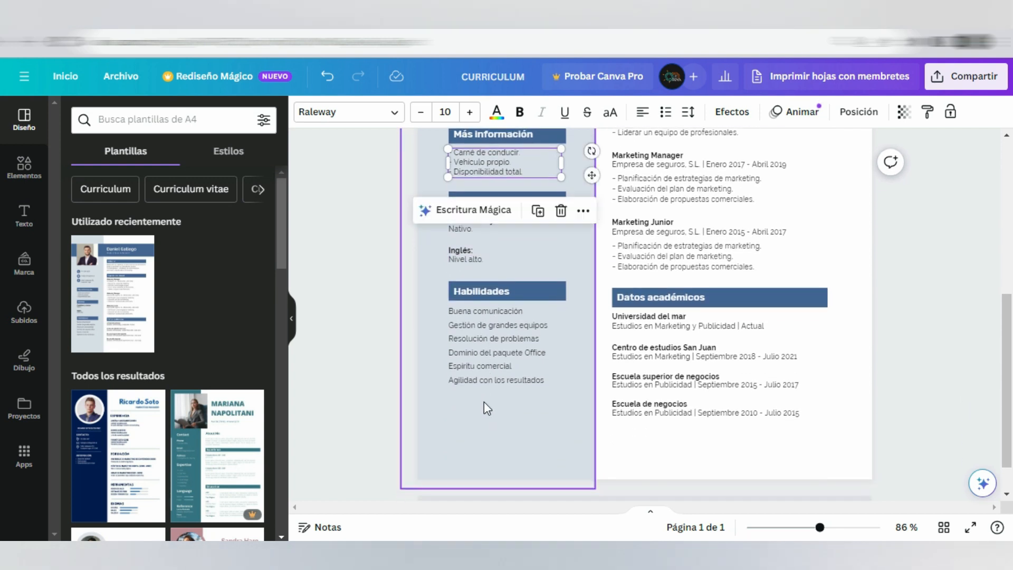
pyautogui.scroll(-1, 483, 401)
pyautogui.scroll(3, 775, 189)
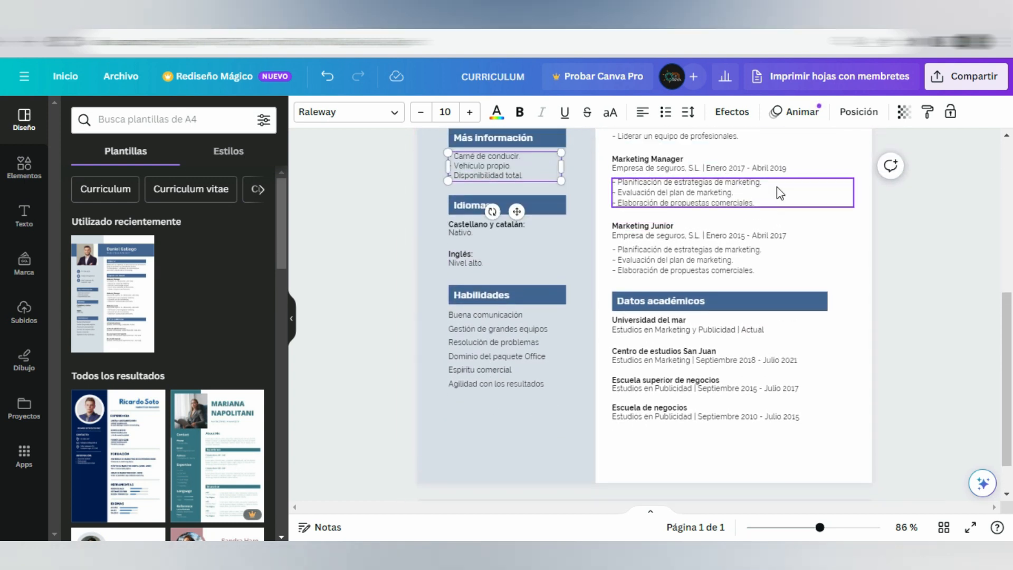
pyautogui.scroll(3, 747, 280)
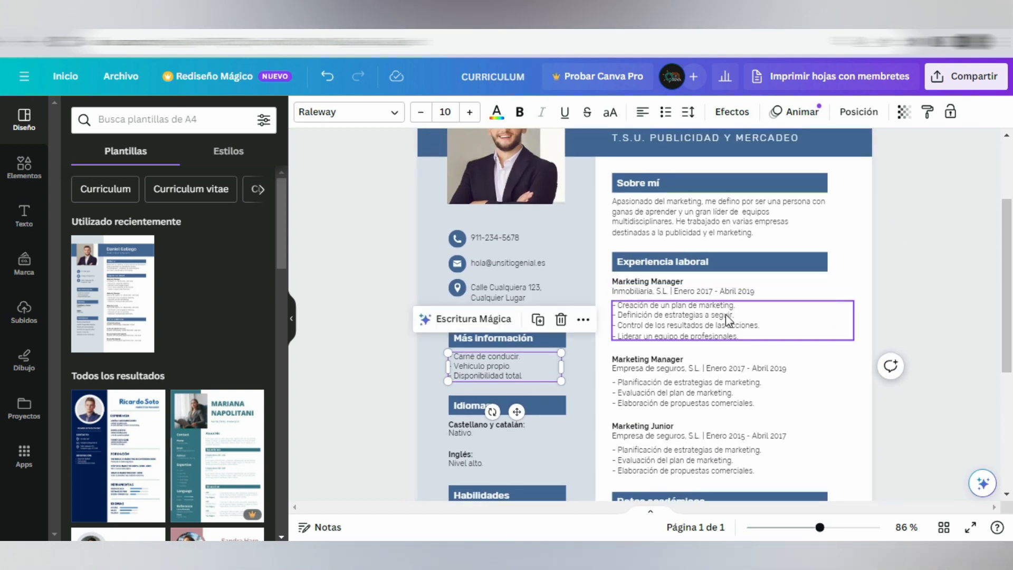
pyautogui.scroll(1, 686, 230)
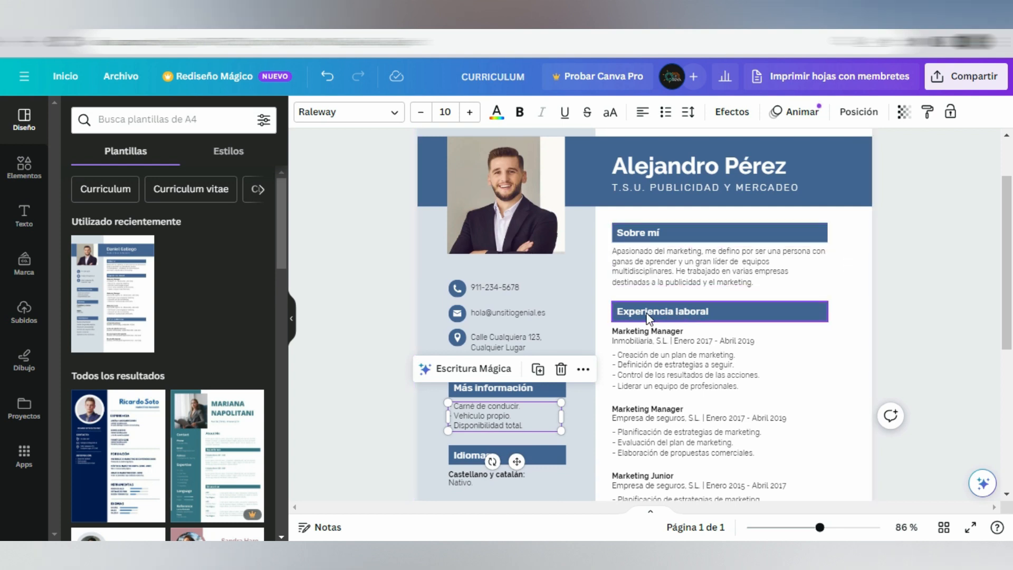
# Step: Move the phone, e-mail and address details together with their icons up, directly beneath the profile photo
pyautogui.scroll(-2, 649, 318)
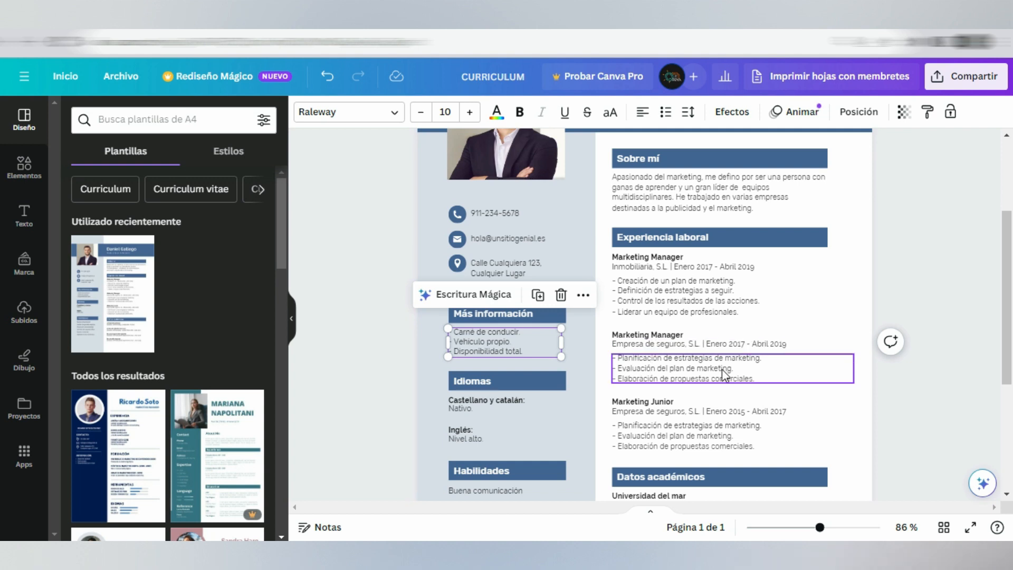
pyautogui.scroll(-3, 676, 369)
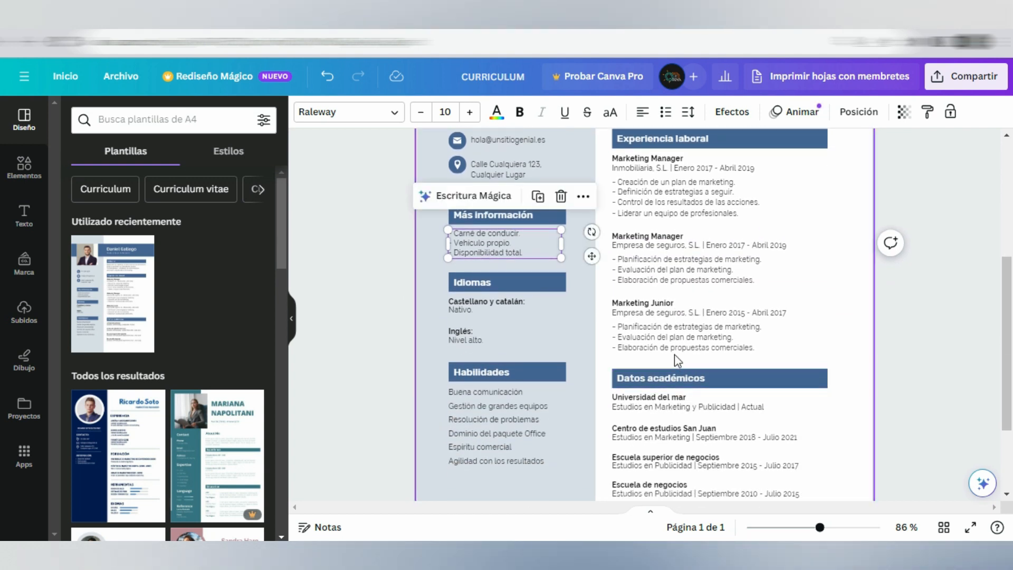
pyautogui.scroll(-2, 675, 354)
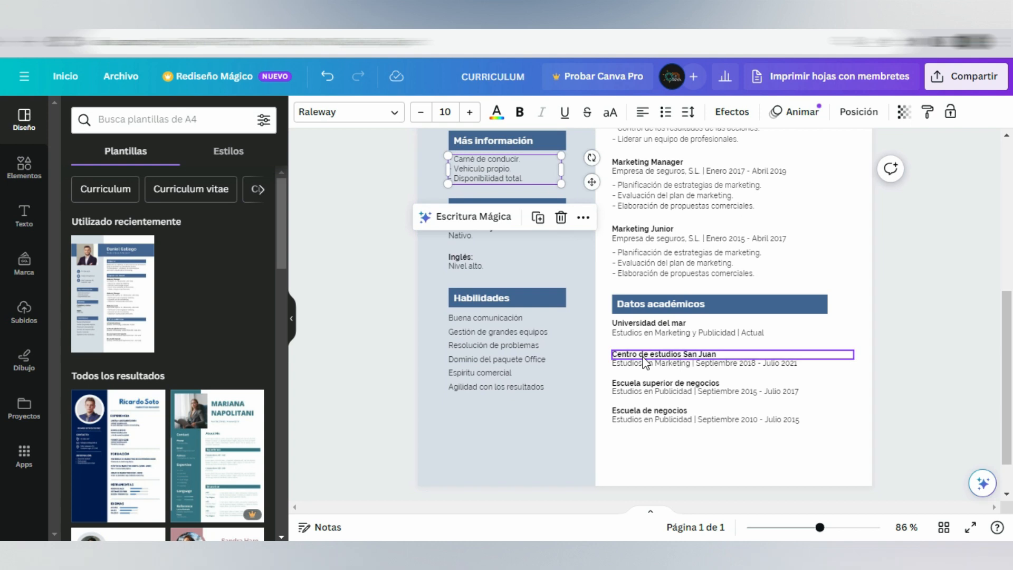
pyautogui.hotkey('ctrl', 'z')
pyautogui.moveTo(385, 253); pyautogui.dragTo(567, 340)
pyautogui.moveTo(457, 268); pyautogui.dragTo(459, 246)
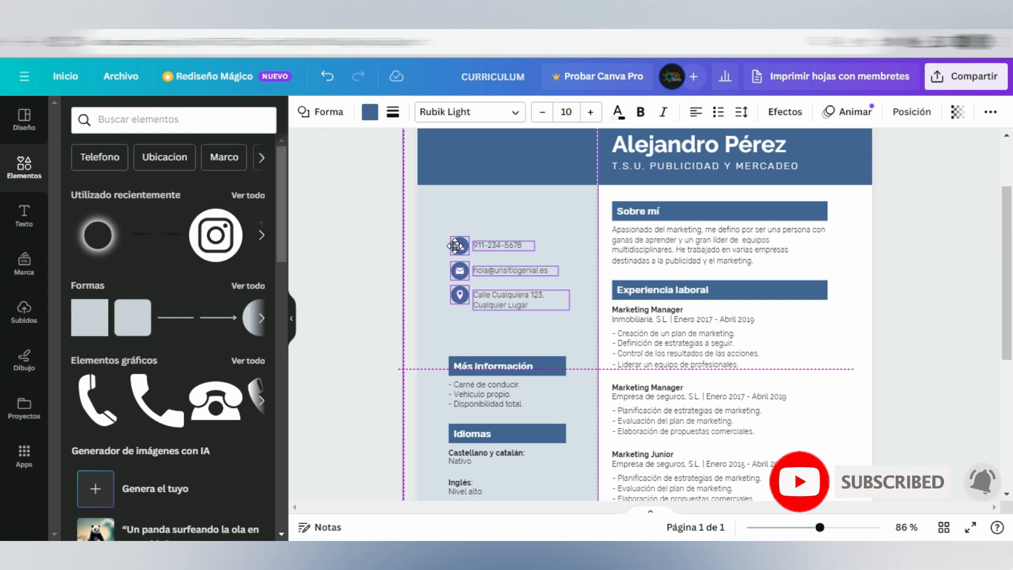
pyautogui.click(352, 287)
# Step: Move the Más información heading and its list up, just below the contact details
pyautogui.scroll(-3, 407, 274)
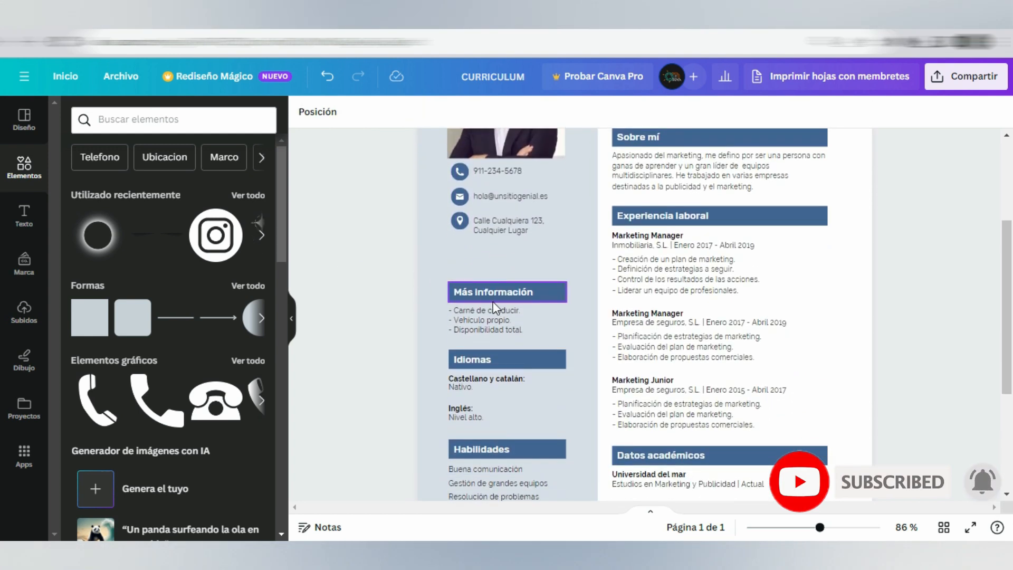
pyautogui.moveTo(483, 293); pyautogui.dragTo(482, 258)
pyautogui.moveTo(481, 324); pyautogui.dragTo(481, 293)
pyautogui.moveTo(401, 263); pyautogui.dragTo(518, 264)
pyautogui.hotkey('ctrl', 'z')
# Step: Move the Idiomas heading and its two language entries up, closer to the Más información section
pyautogui.scroll(-3, 461, 450)
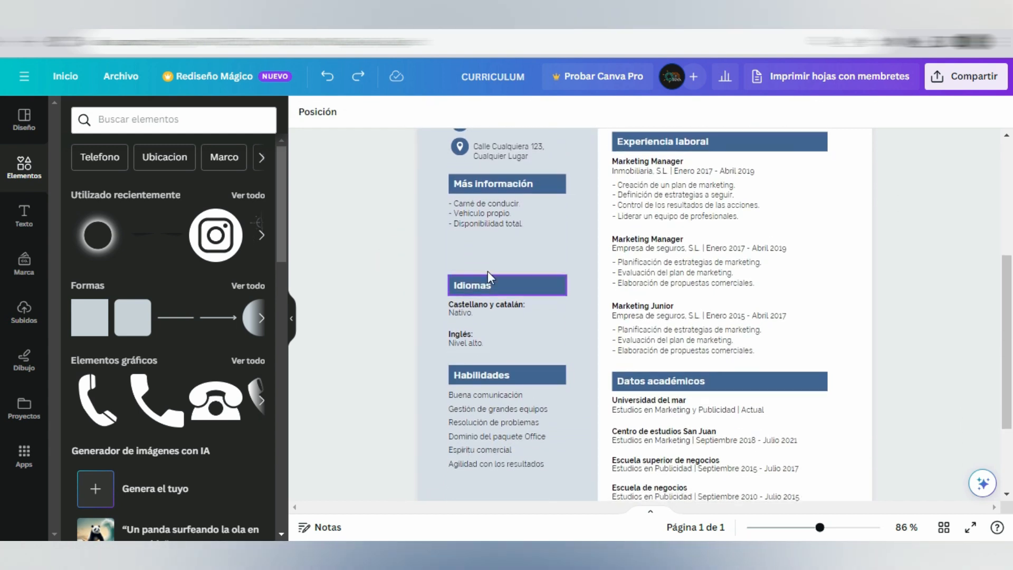
pyautogui.click(483, 283)
pyautogui.click(469, 309)
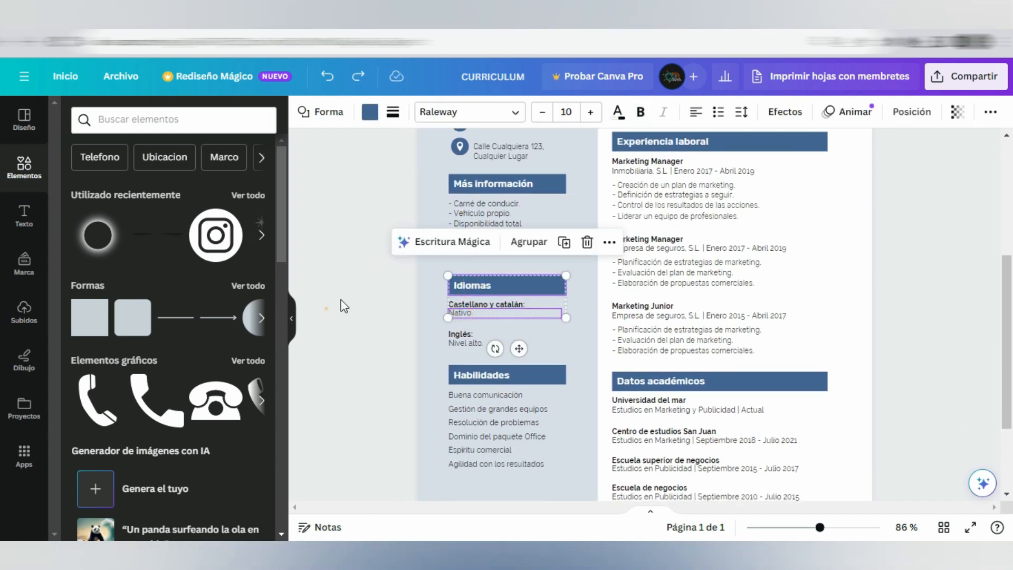
pyautogui.click(326, 308)
pyautogui.moveTo(394, 277); pyautogui.dragTo(504, 341)
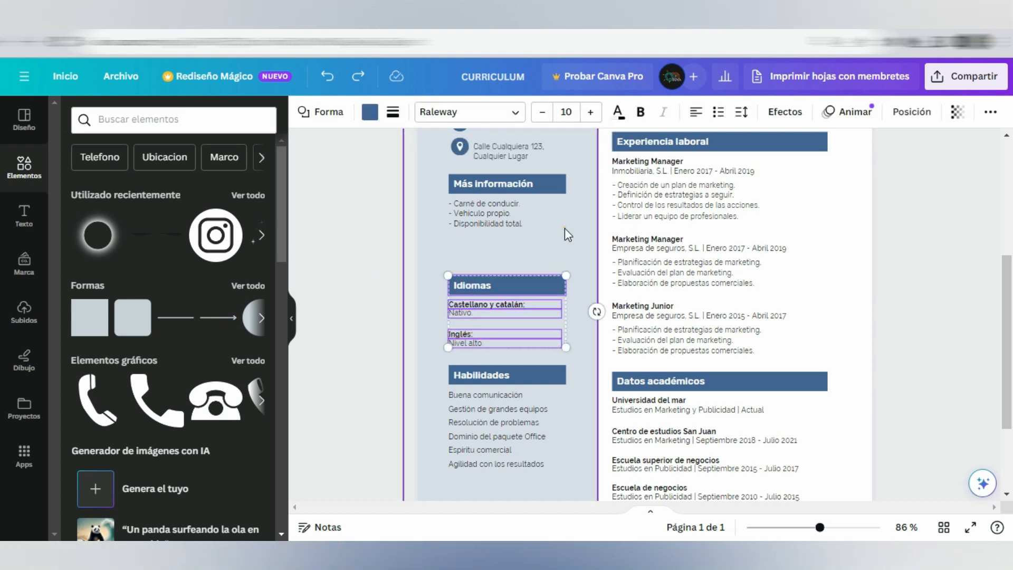
pyautogui.moveTo(494, 281); pyautogui.dragTo(479, 229)
# Step: Move the Habilidades section up, closer to the Idiomas entries
pyautogui.scroll(-1, 498, 304)
pyautogui.scroll(-2, 501, 310)
pyautogui.click(483, 293)
pyautogui.moveTo(483, 294); pyautogui.dragTo(485, 282)
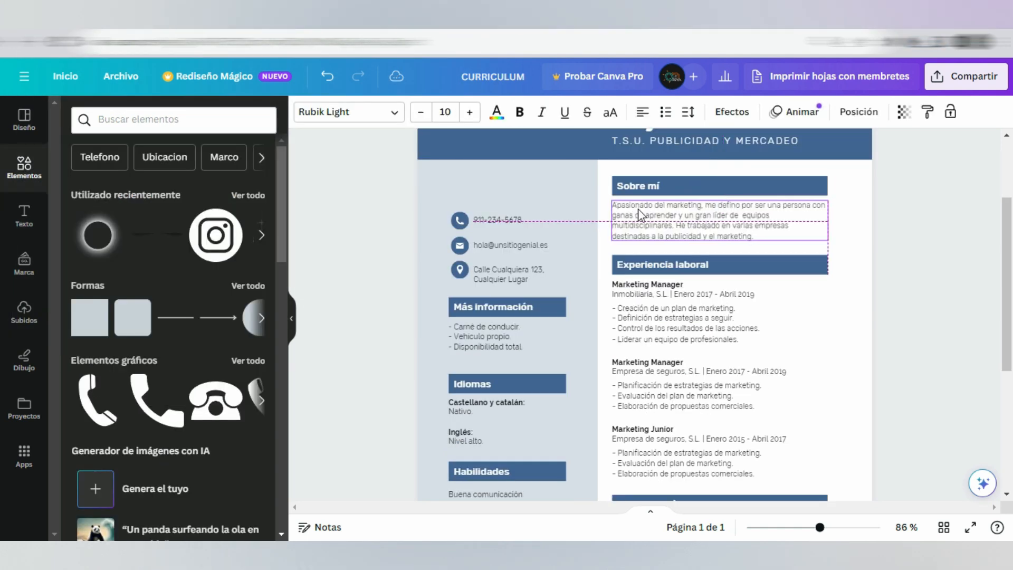
# Step: Upload a black-and-white portrait photo from the computer to the image uploads for use as the profile picture
pyautogui.scroll(3, 398, 266)
pyautogui.click(398, 267)
pyautogui.click(467, 282)
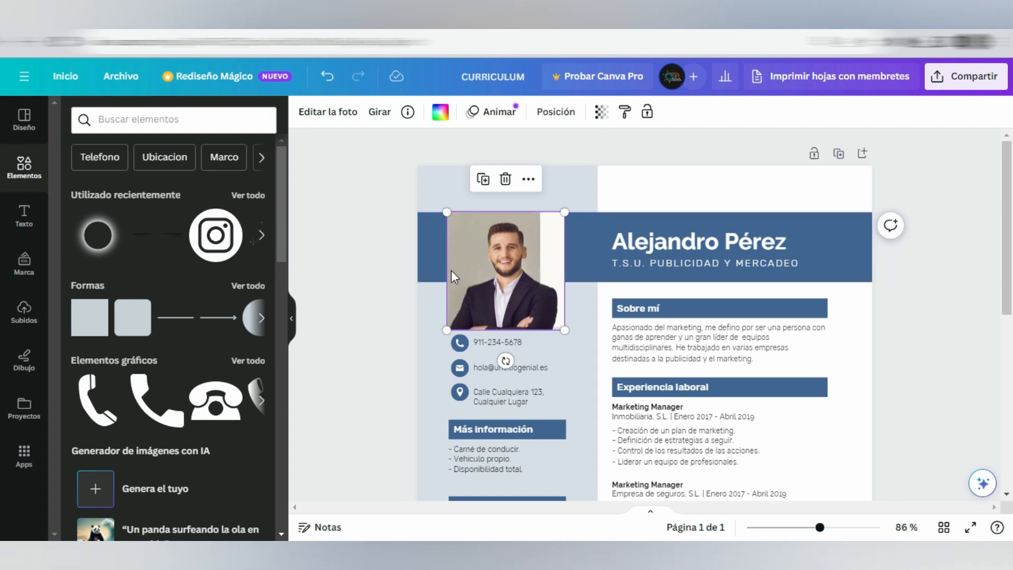
pyautogui.click(22, 312)
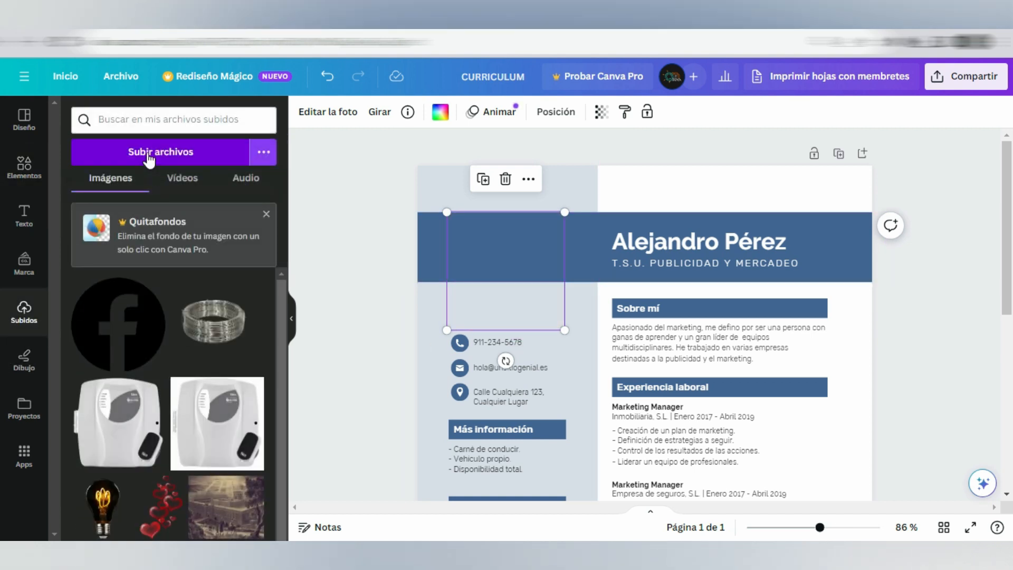
pyautogui.click(263, 153)
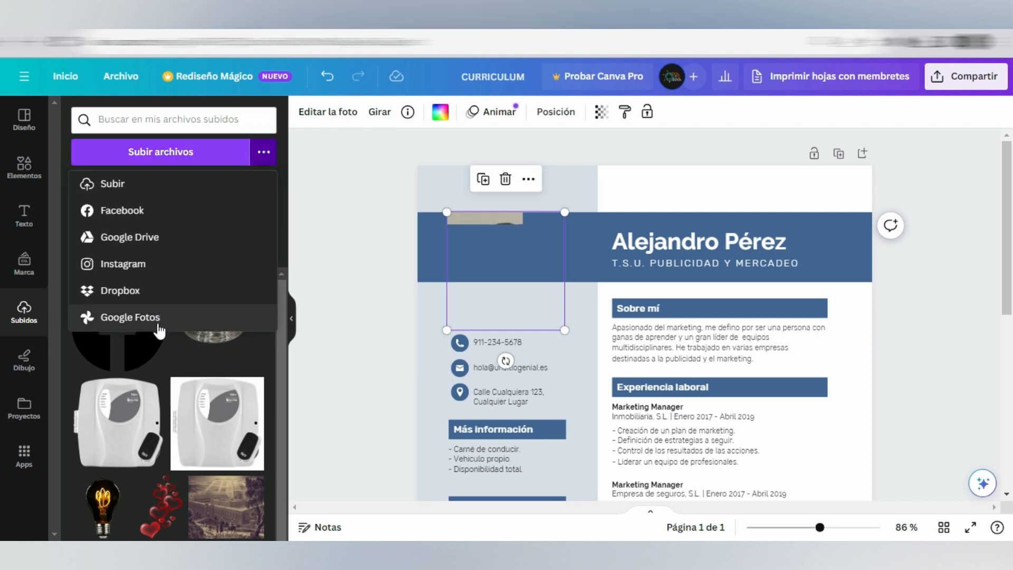
pyautogui.click(170, 162)
pyautogui.click(174, 246)
pyautogui.click(394, 333)
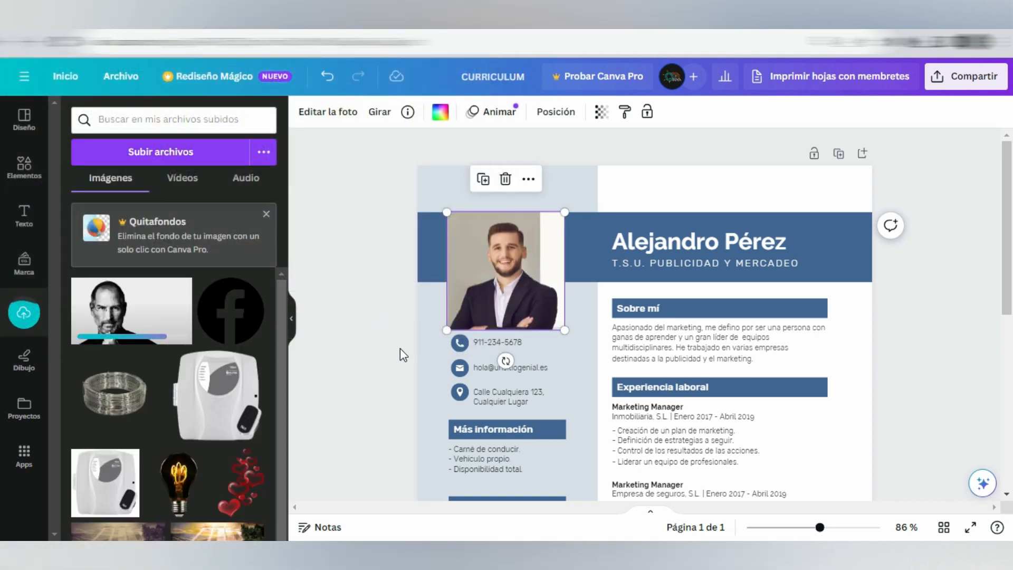
# Step: Replace the résumé's profile photo with the uploaded black-and-white portrait and reposition it so the face is centred in the frame
pyautogui.moveTo(108, 333)
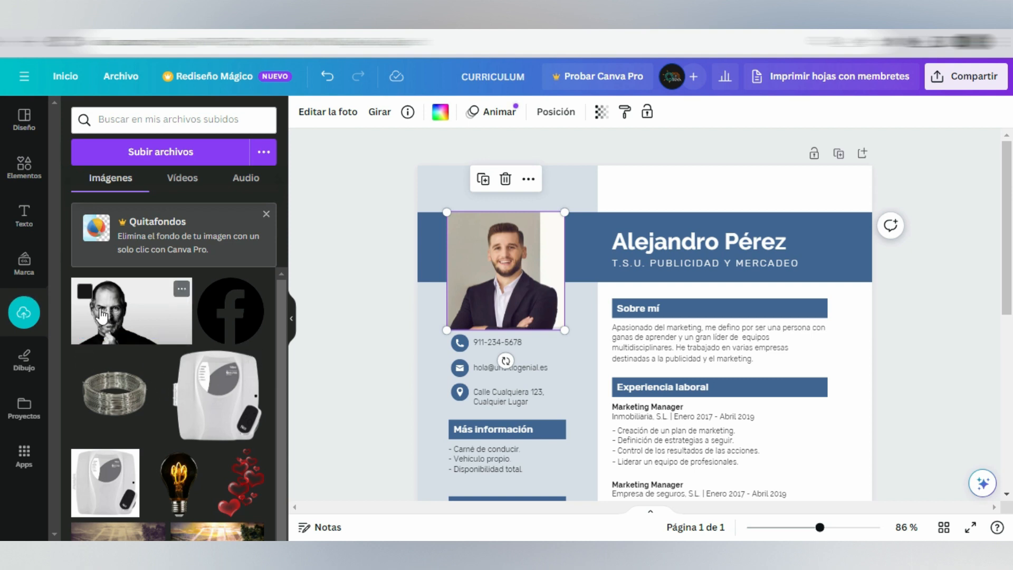
pyautogui.moveTo(108, 333); pyautogui.dragTo(525, 270)
pyautogui.doubleClick(496, 277)
pyautogui.click(303, 312)
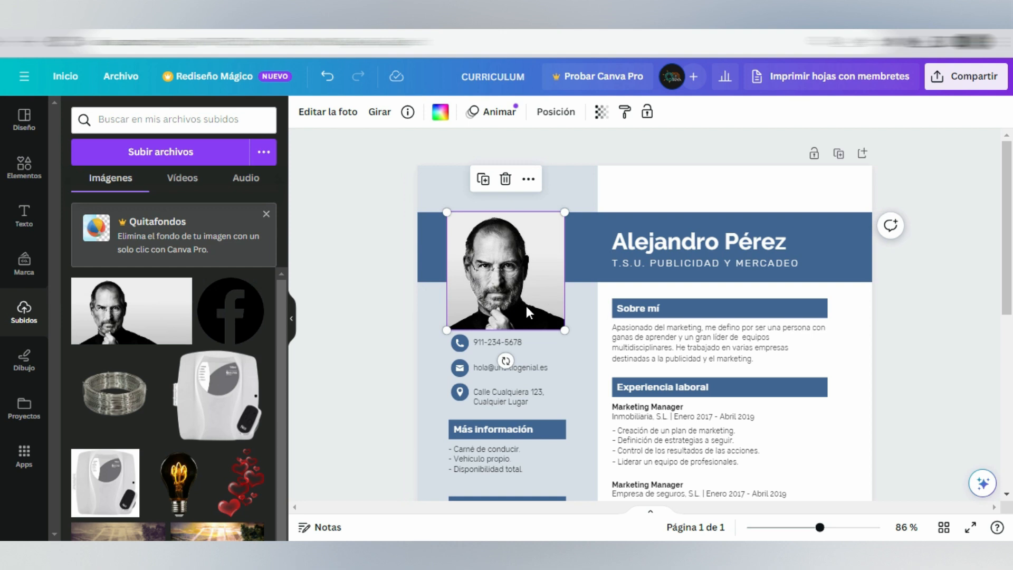
pyautogui.doubleClick(511, 292)
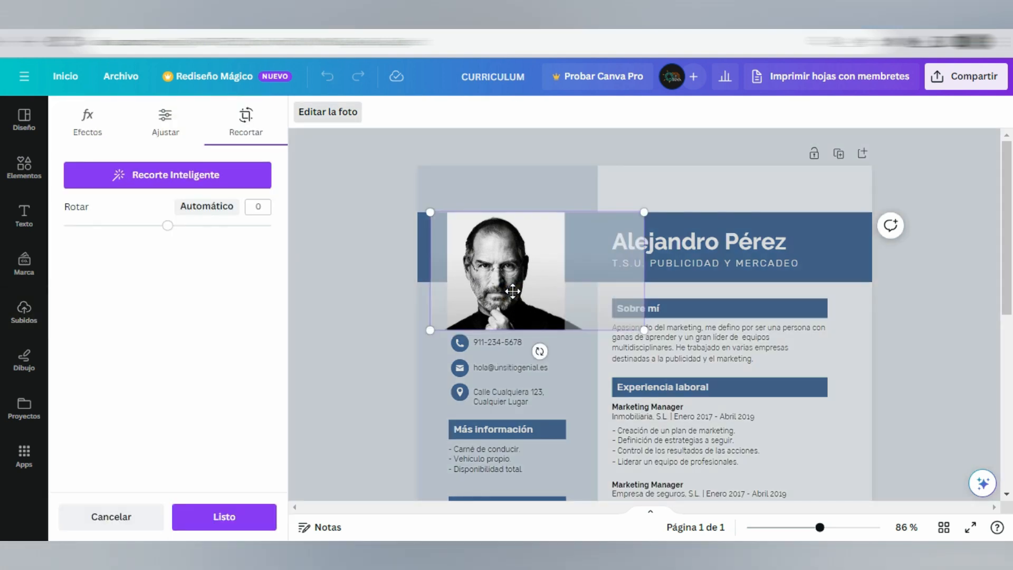
pyautogui.click(407, 319)
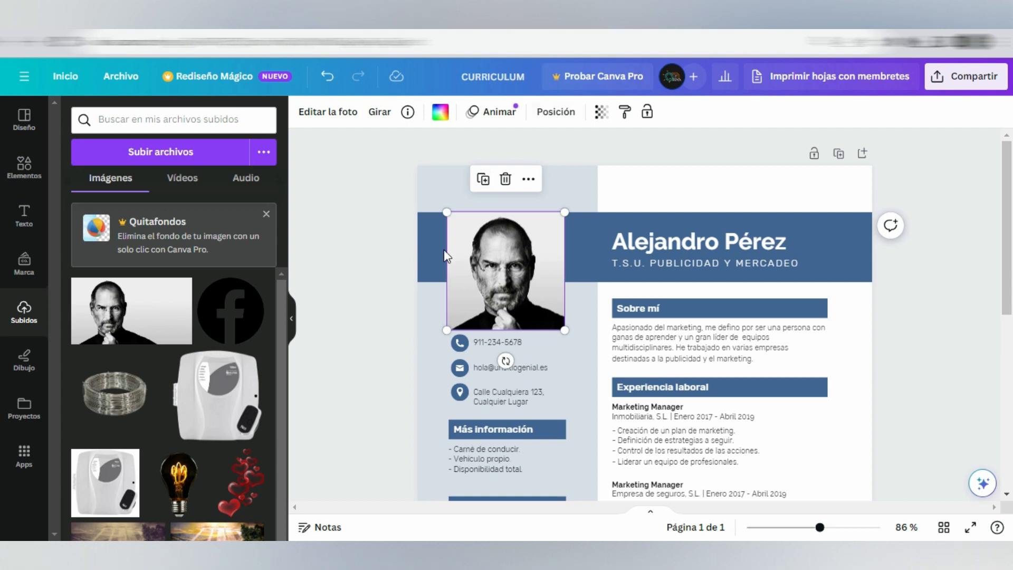
# Step: Examine the Escritura Mágica rewriting options available for the Sobre mí paragraph
pyautogui.click(669, 246)
pyautogui.scroll(-2, 404, 327)
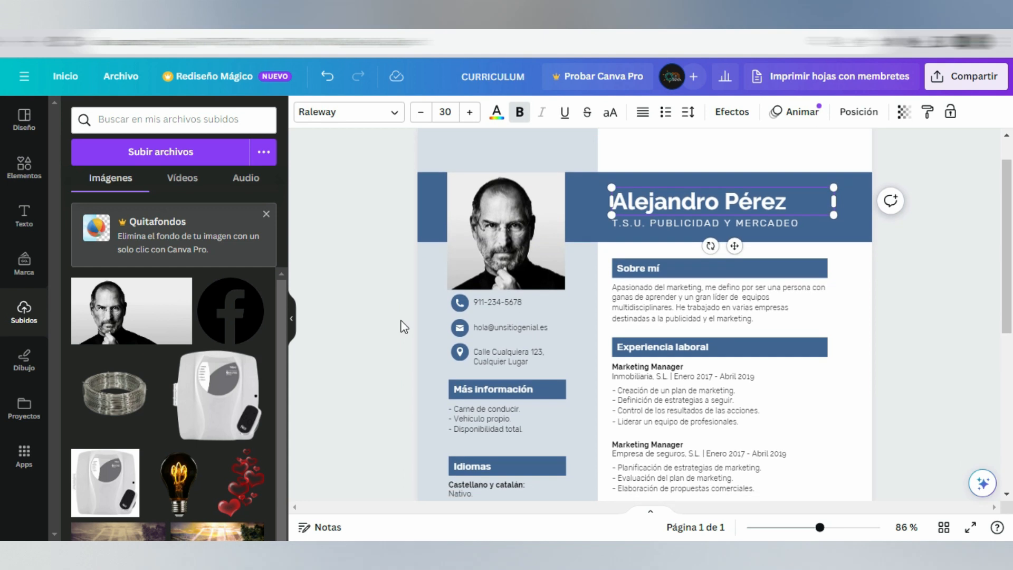
pyautogui.scroll(-3, 404, 326)
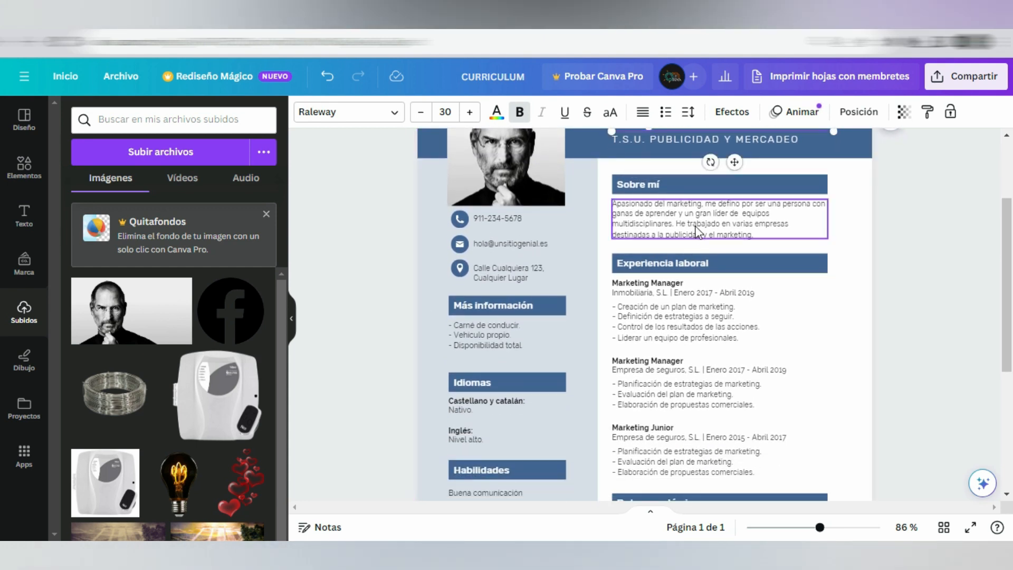
pyautogui.click(695, 230)
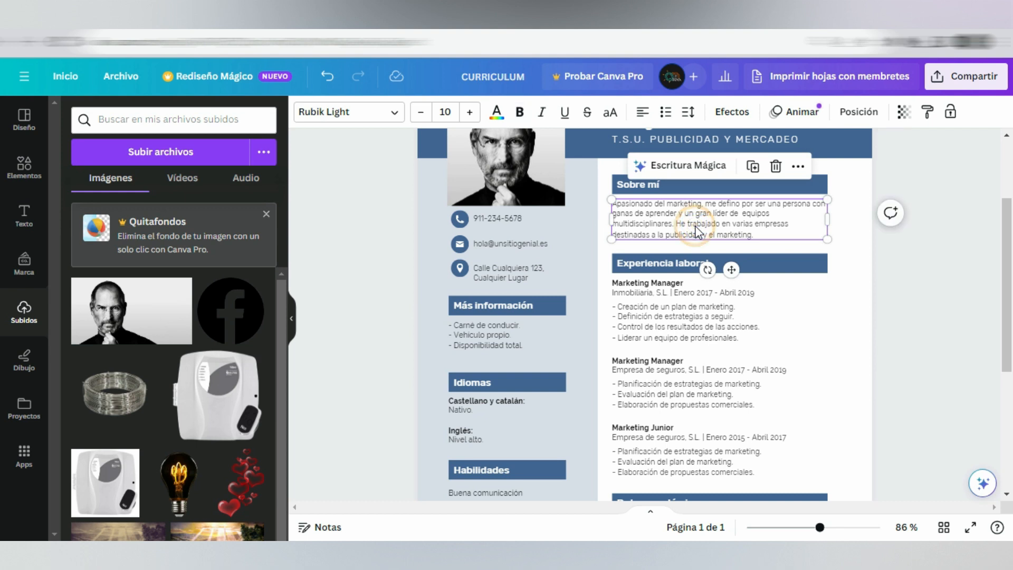
pyautogui.click(696, 168)
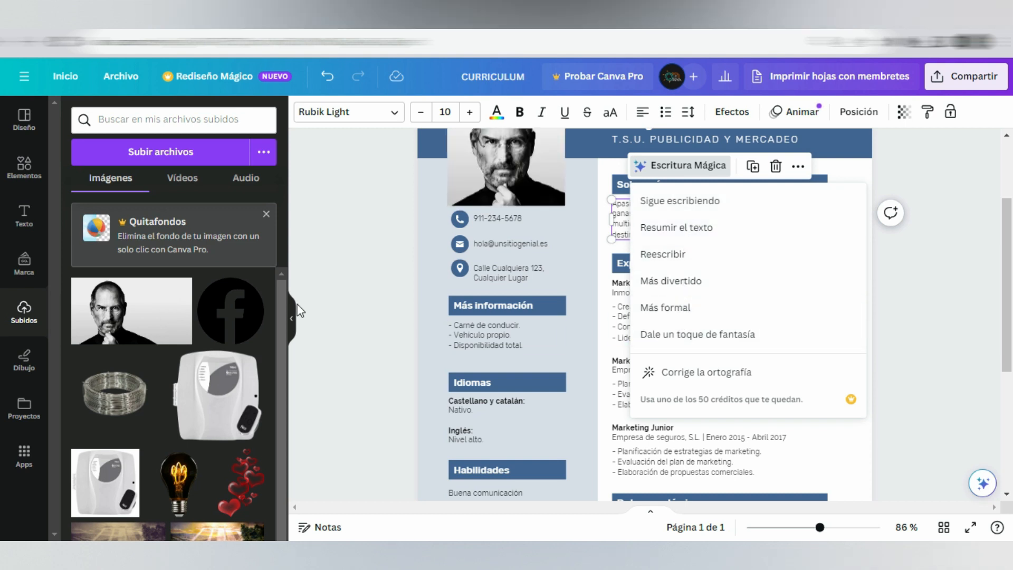
pyautogui.click(366, 260)
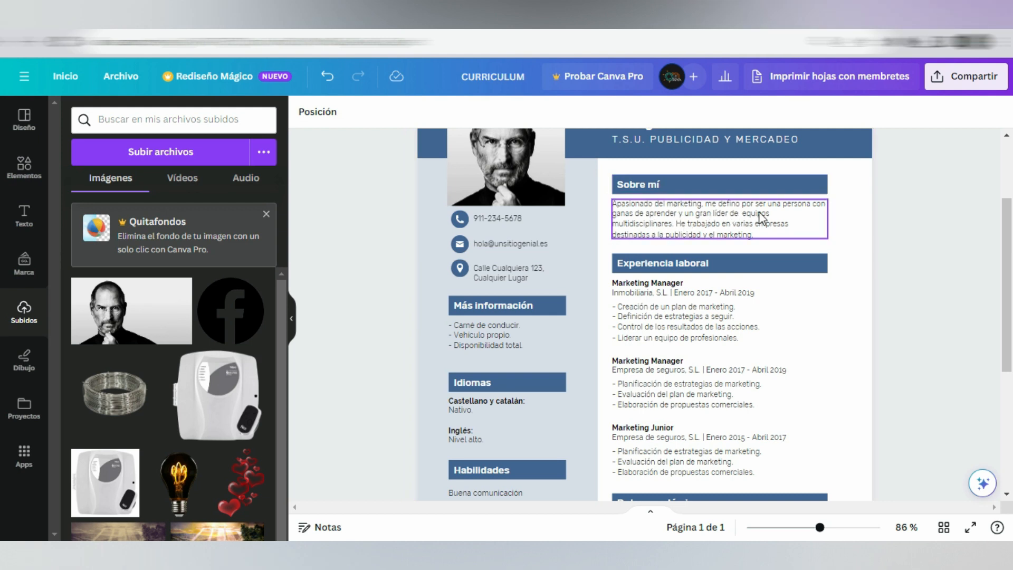
# Step: Request a Más formal version of the Sobre mí paragraph, read the Escritura Mágica introduction and accept trying the feature
pyautogui.click(697, 233)
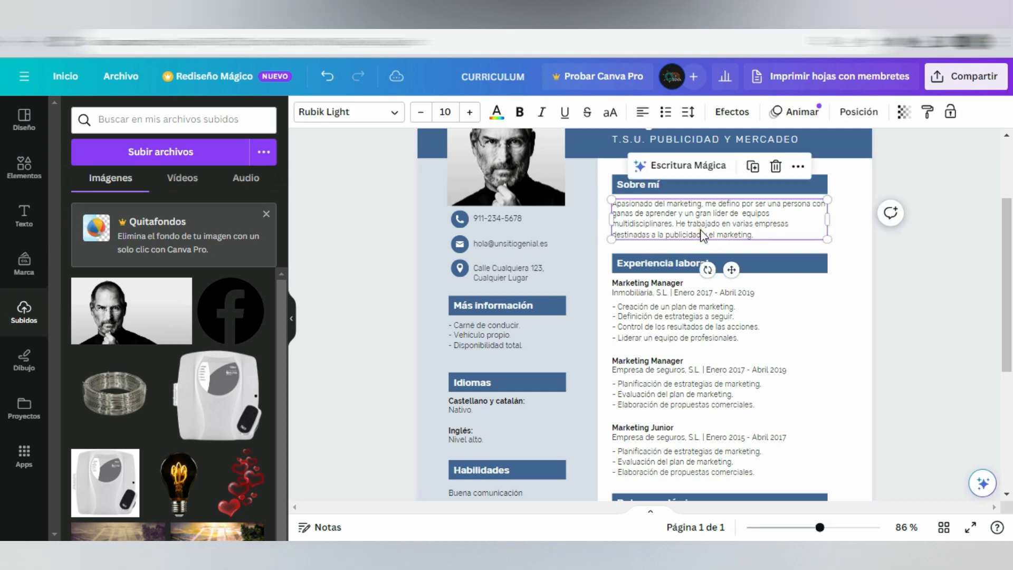
pyautogui.click(701, 165)
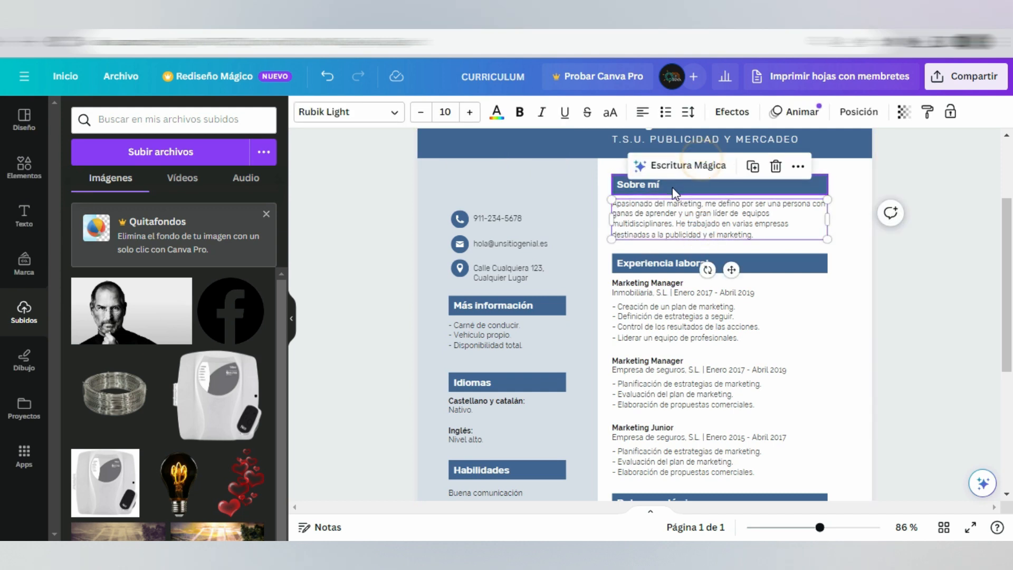
pyautogui.click(691, 322)
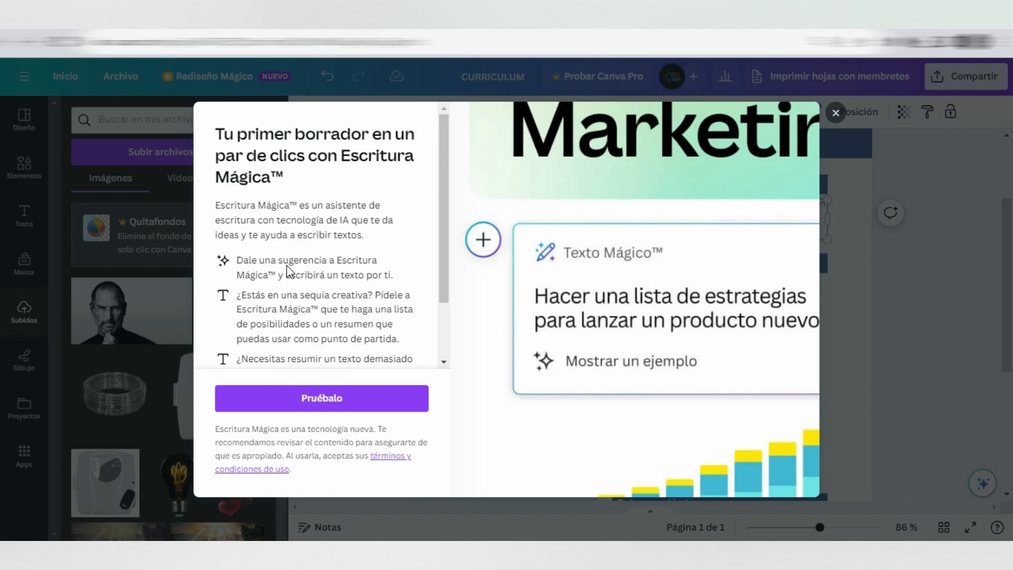
pyautogui.scroll(-1, 293, 272)
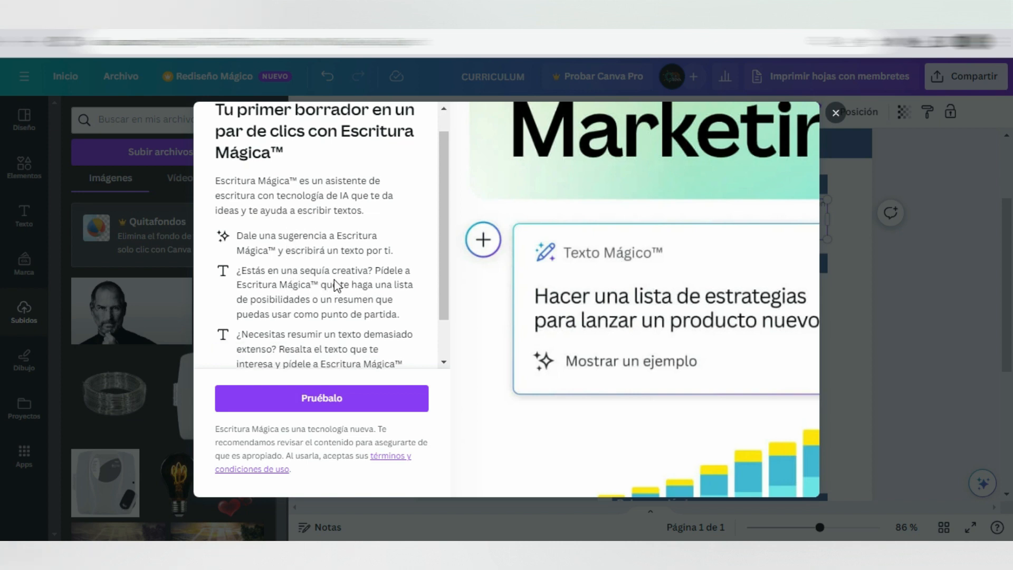
pyautogui.scroll(-1, 266, 301)
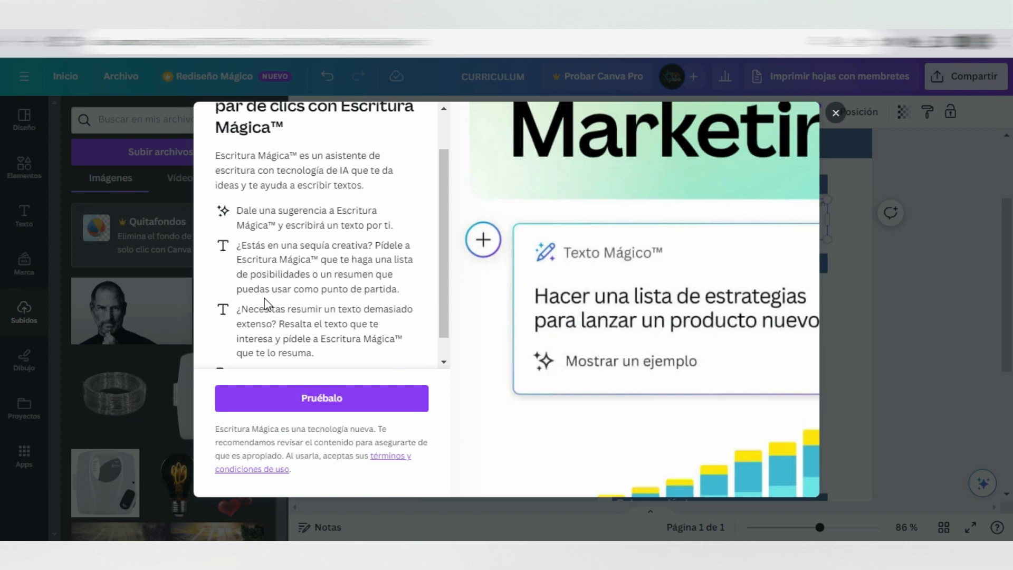
pyautogui.scroll(-1, 266, 300)
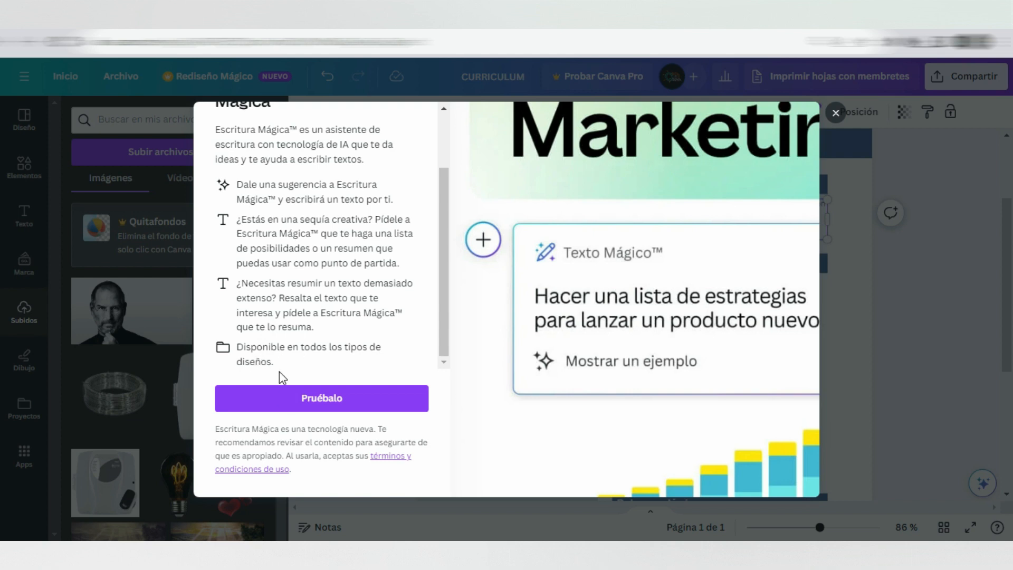
pyautogui.click(283, 401)
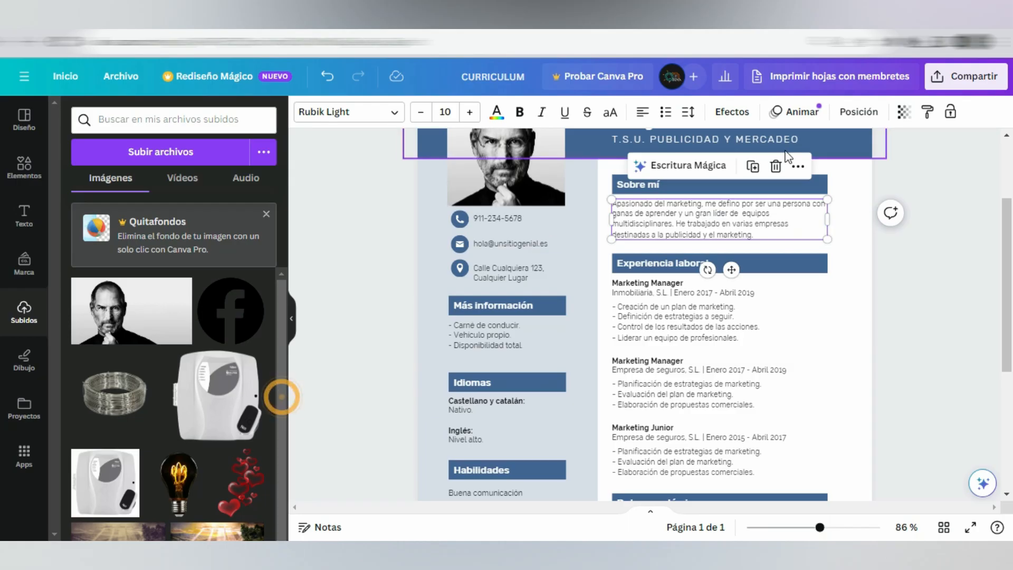
# Step: Rewrite the Sobre mí paragraph in a more formal tone with Escritura Mágica's Más formal option
pyautogui.click(709, 170)
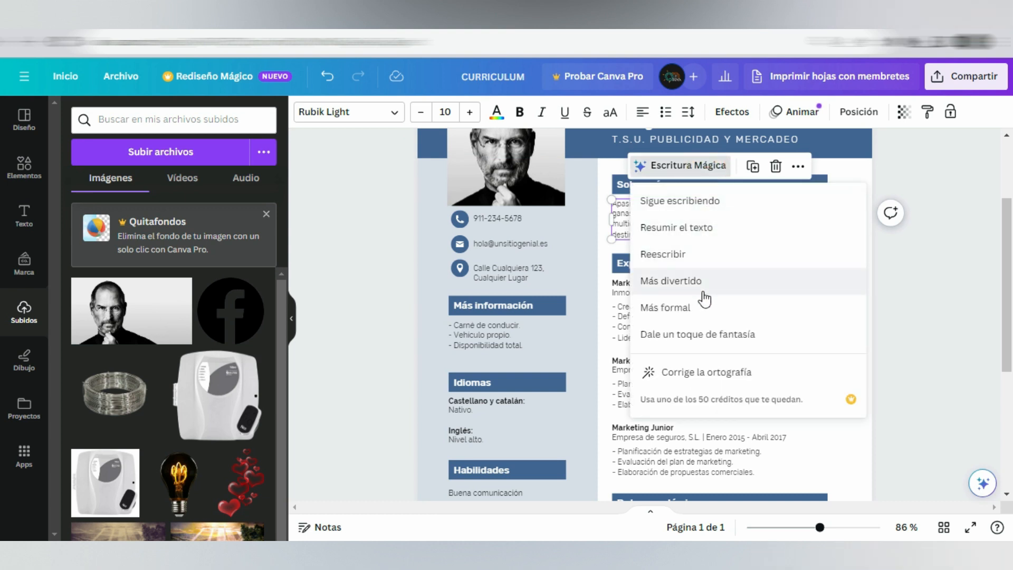
pyautogui.click(705, 311)
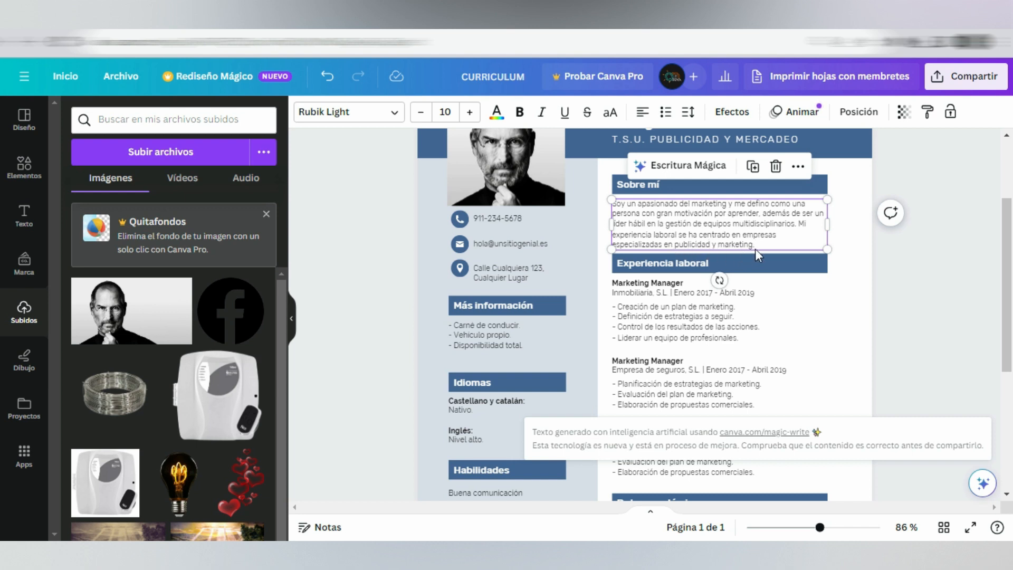
pyautogui.click(849, 291)
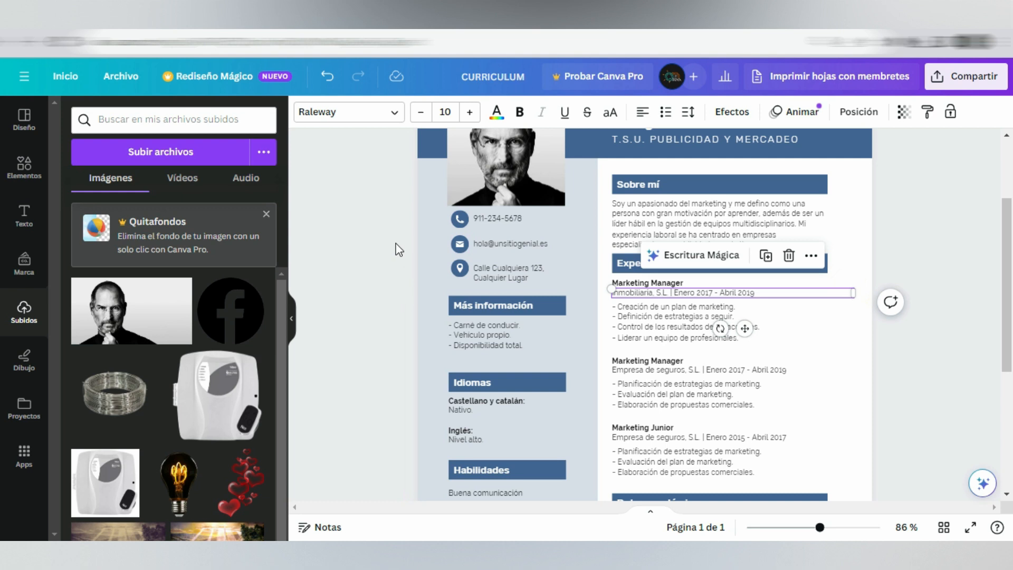
# Step: Increase the font size of the first Marketing Manager job title under Experiencia laboral to 14
pyautogui.scroll(-3, 399, 249)
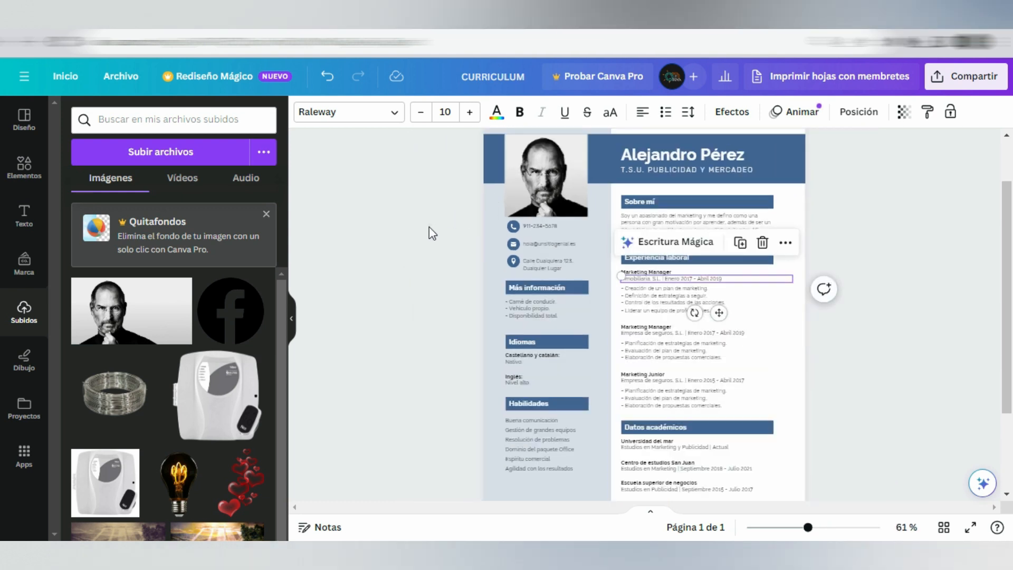
pyautogui.click(428, 226)
pyautogui.scroll(2, 444, 223)
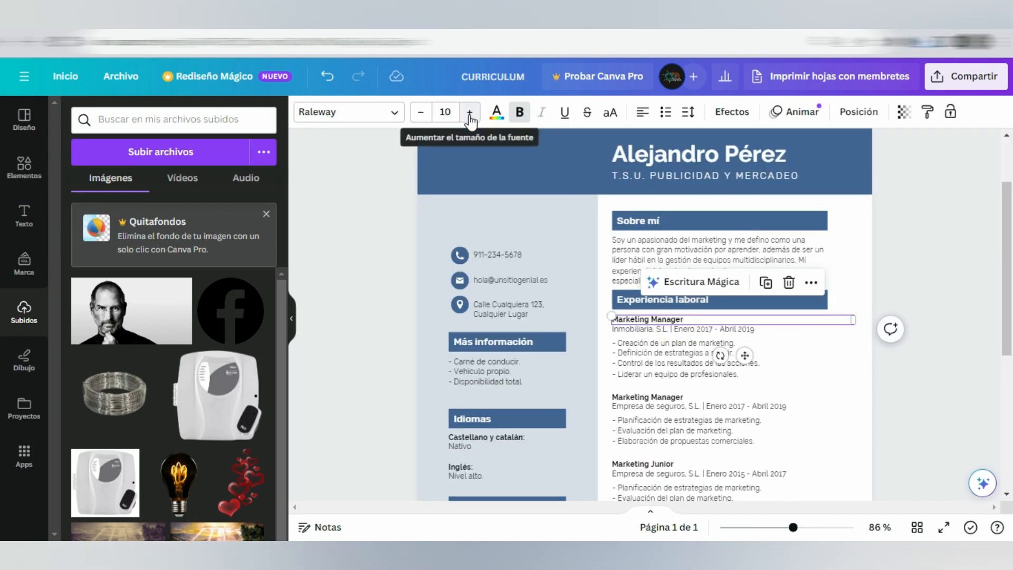
pyautogui.click(469, 112)
pyautogui.click(469, 112)
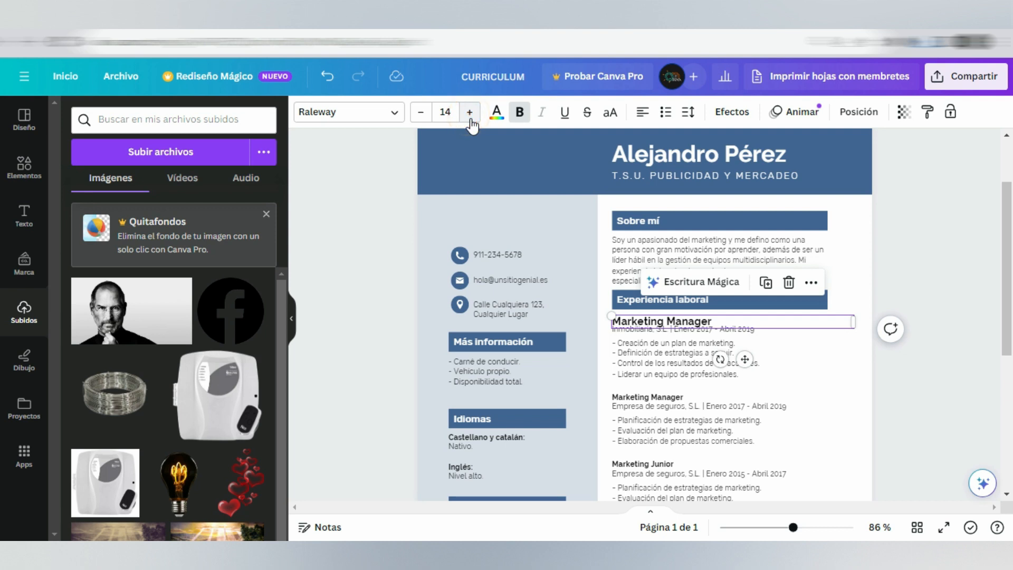
# Step: Set the first Marketing Manager job title's font size to 15 and nudge it up clear of its company line
pyautogui.click(470, 118)
pyautogui.click(745, 356)
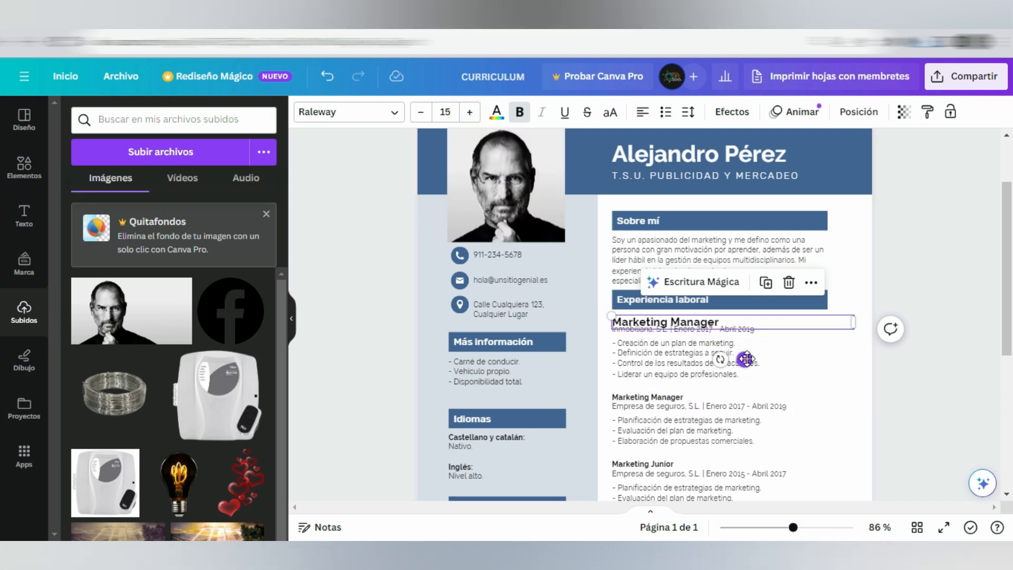
pyautogui.moveTo(751, 354); pyautogui.dragTo(745, 355)
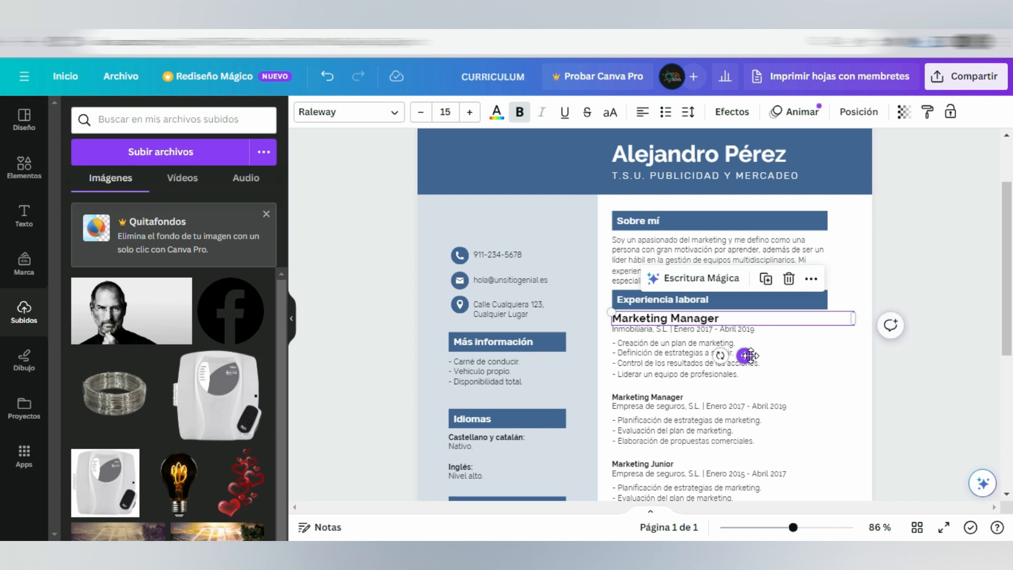
# Step: Copy the first job title's style to the second Marketing Manager and Marketing Junior titles, nudging each up clear of its company line
pyautogui.click(931, 113)
pyautogui.click(656, 399)
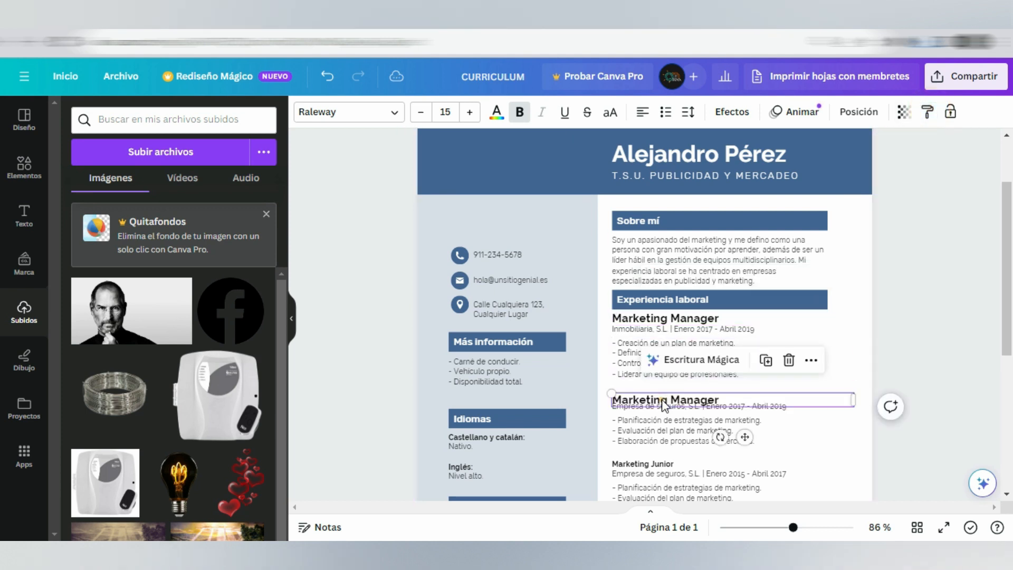
pyautogui.moveTo(744, 437); pyautogui.dragTo(745, 430)
pyautogui.click(927, 112)
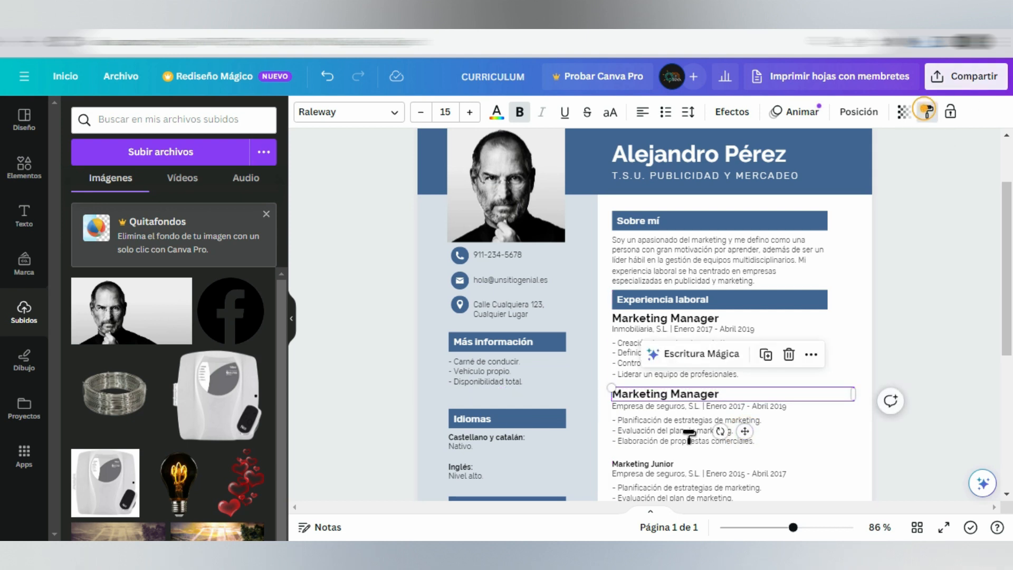
pyautogui.click(664, 465)
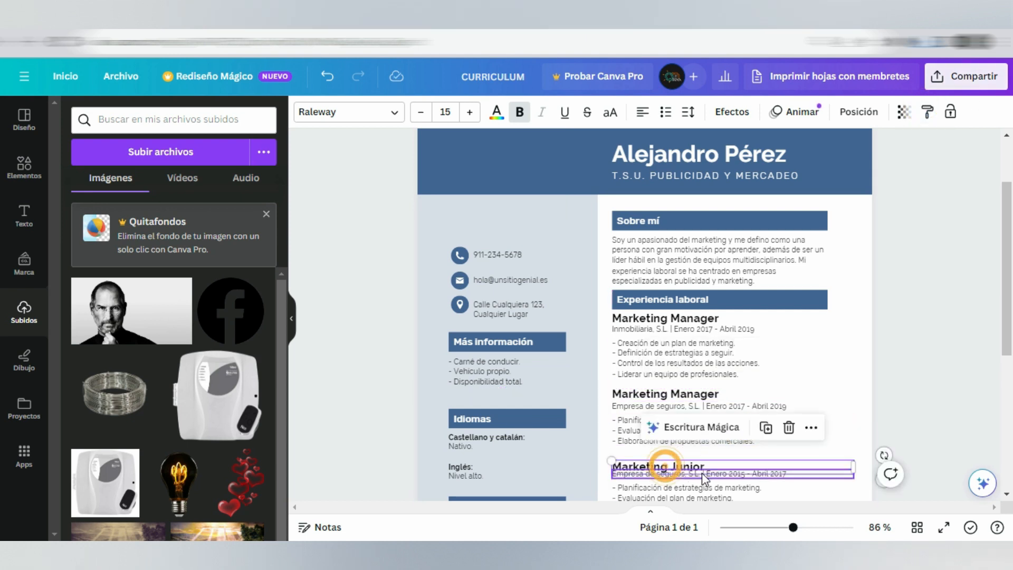
pyautogui.moveTo(802, 463); pyautogui.dragTo(799, 458)
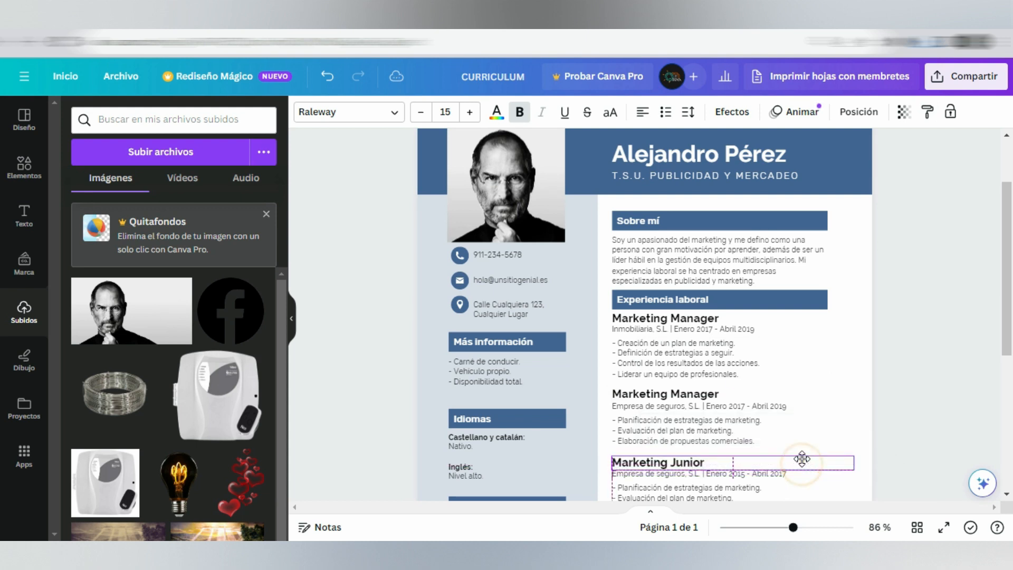
# Step: Set the font size of the Sobre mí section heading to 15
pyautogui.scroll(-2, 728, 438)
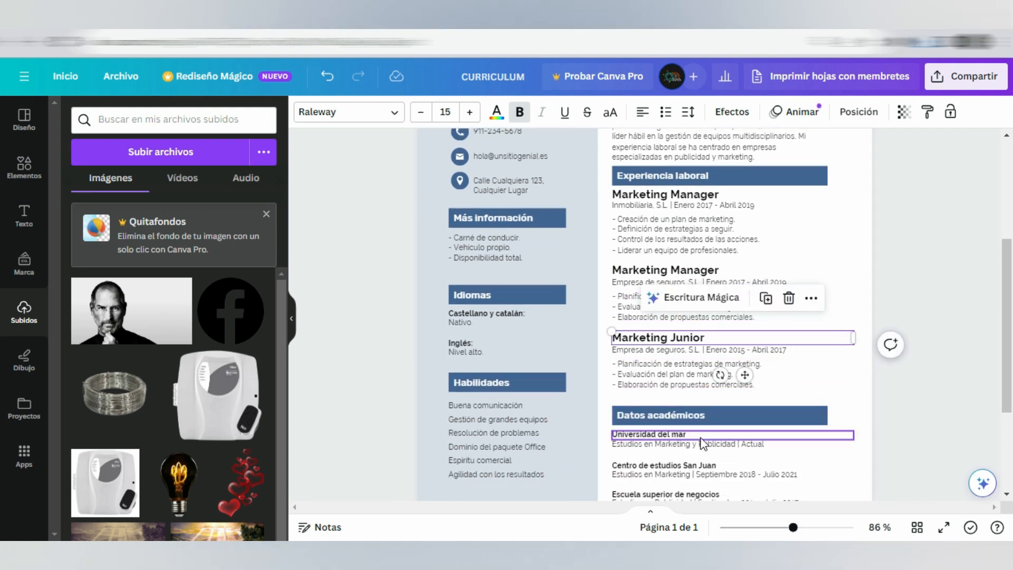
pyautogui.scroll(1, 720, 150)
pyautogui.scroll(1, 718, 144)
pyautogui.click(683, 222)
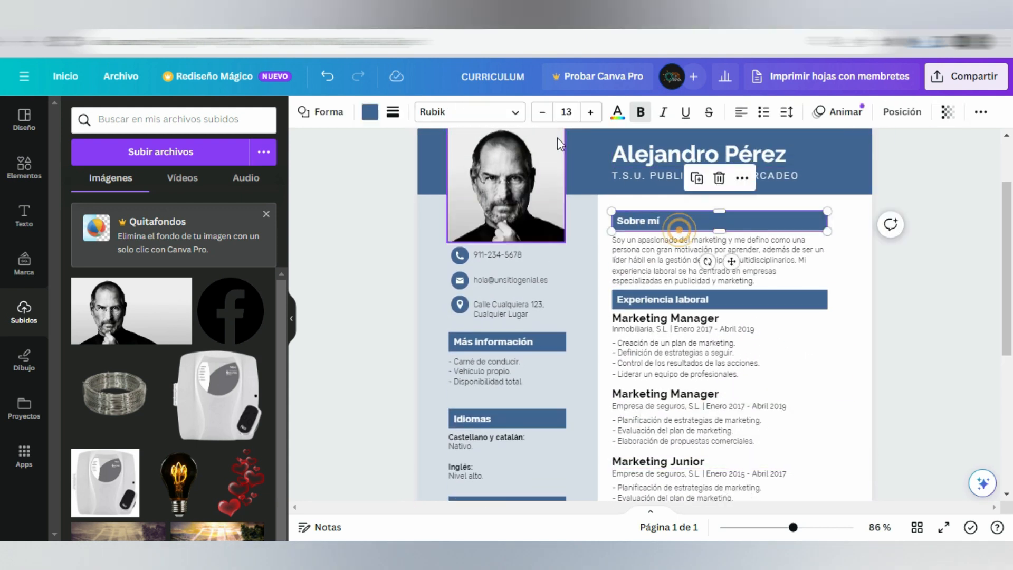
pyautogui.click(590, 112)
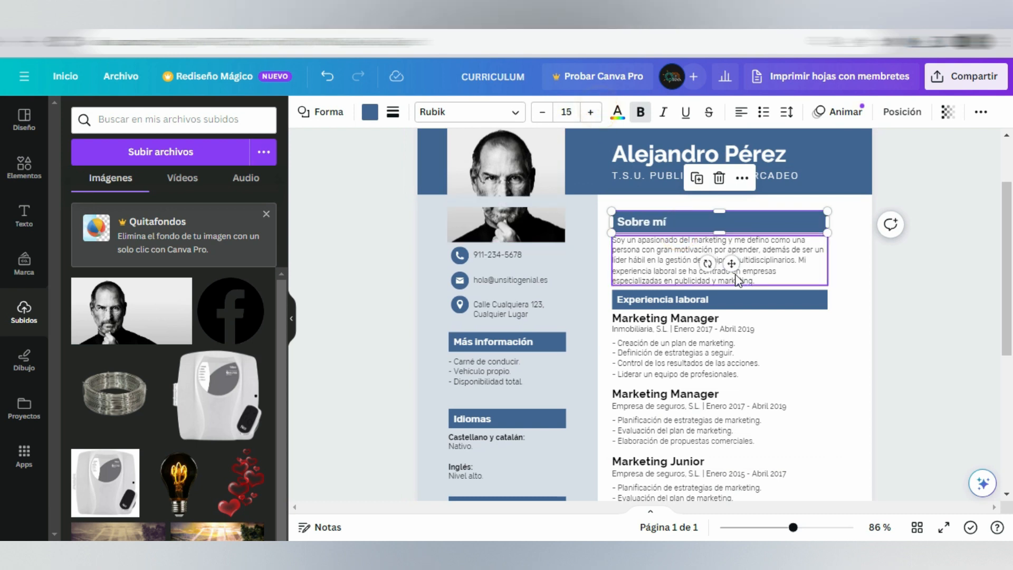
# Step: Copy the Sobre mí heading's style to the Experiencia laboral and Datos académicos headings
pyautogui.click(981, 112)
pyautogui.click(939, 142)
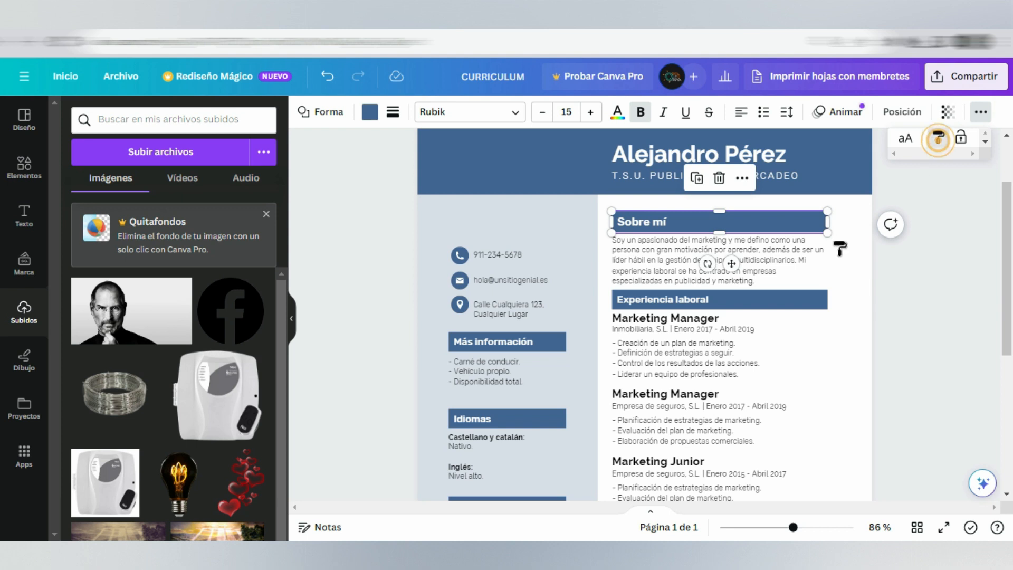
pyautogui.click(735, 300)
pyautogui.scroll(-1, 735, 300)
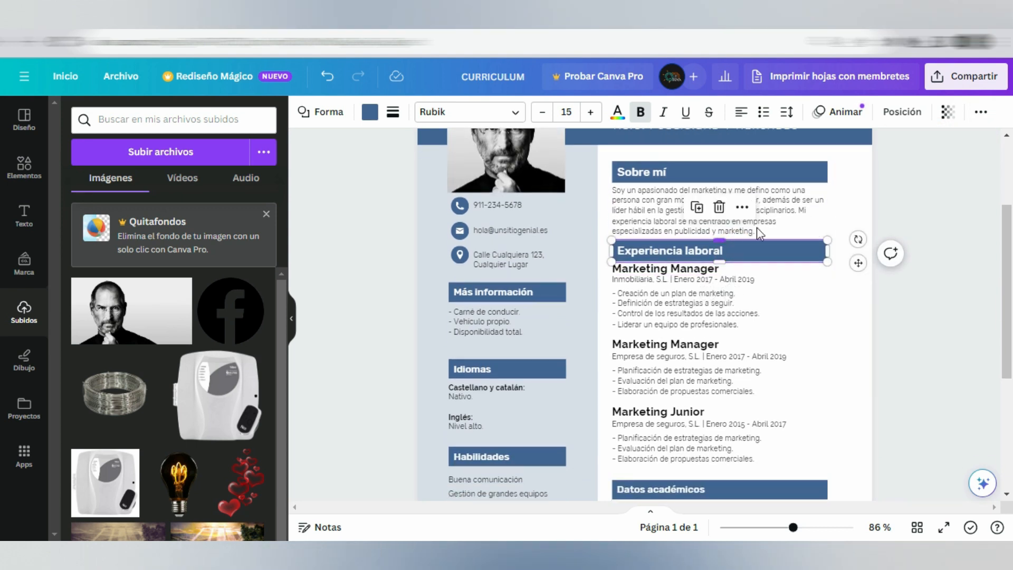
pyautogui.click(742, 209)
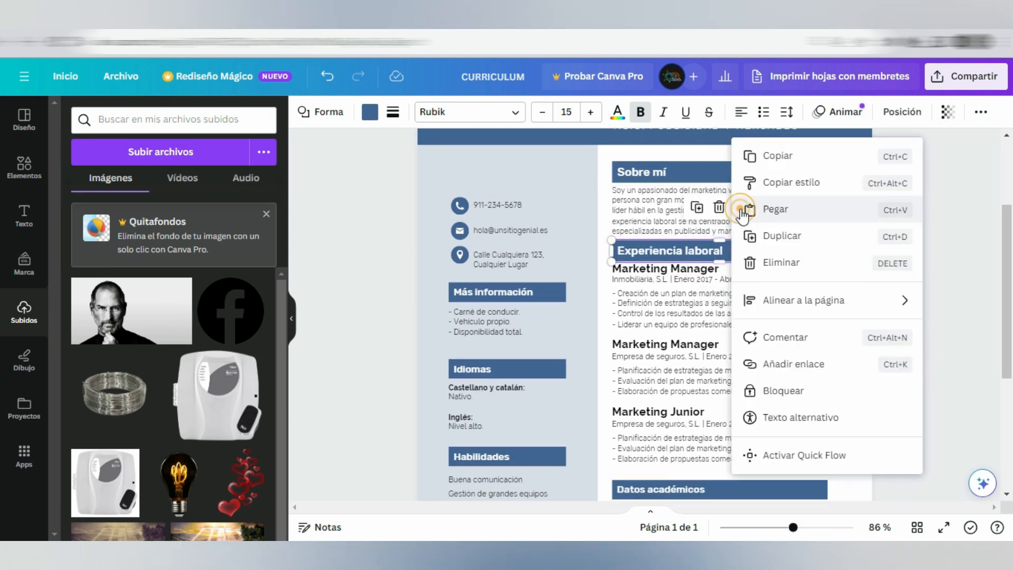
pyautogui.click(772, 181)
pyautogui.scroll(-2, 745, 422)
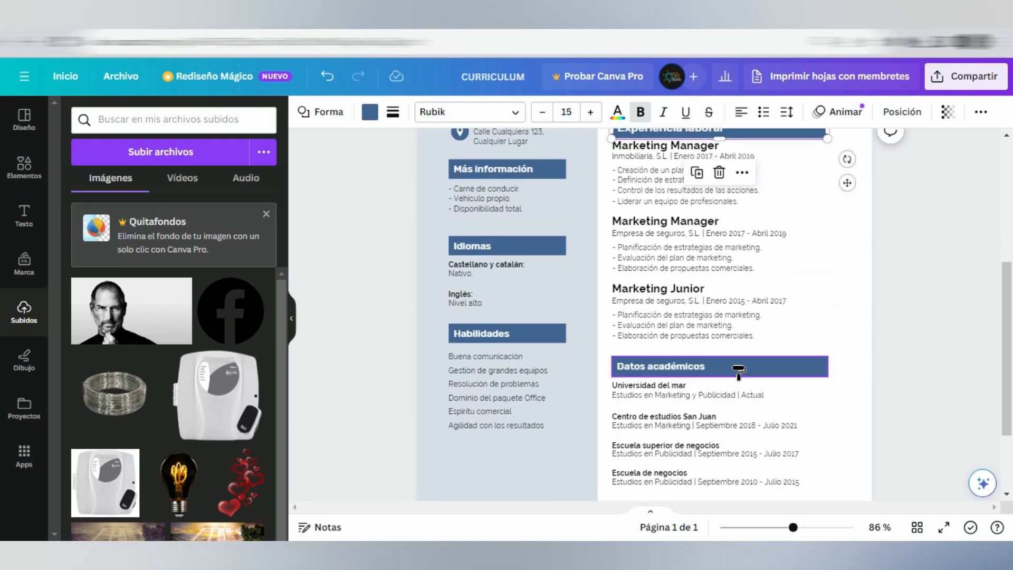
pyautogui.click(742, 379)
# Step: Review the whole résumé page, from the academic data and sidebar sections up to the profile photo and header
pyautogui.scroll(-2, 743, 380)
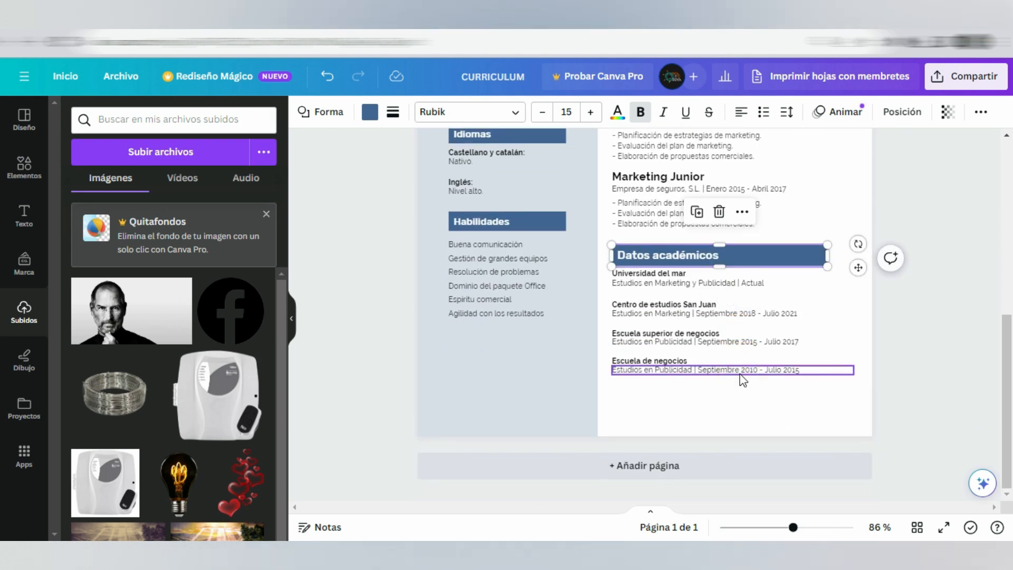
pyautogui.scroll(2, 577, 393)
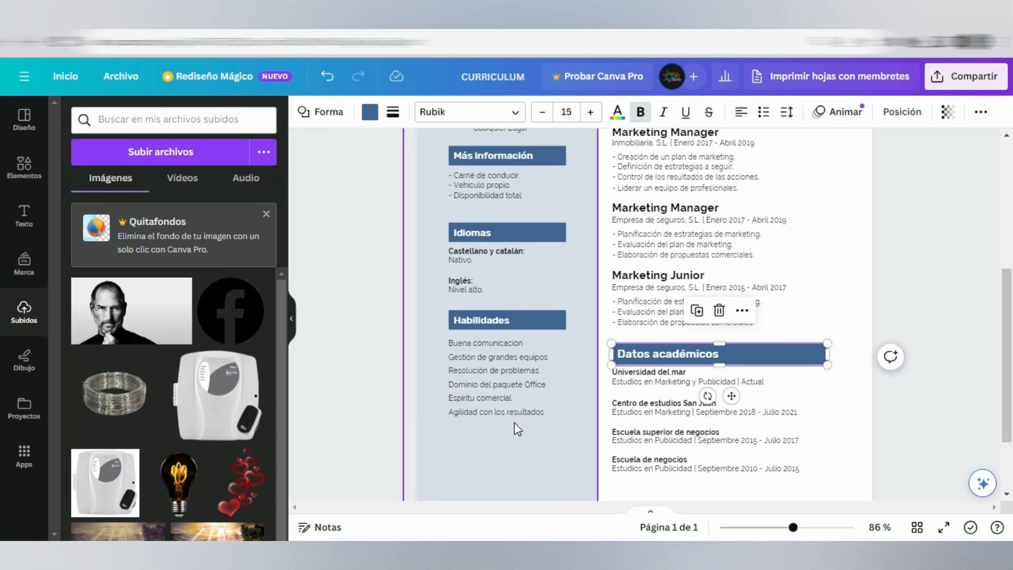
pyautogui.scroll(5, 588, 359)
pyautogui.click(524, 265)
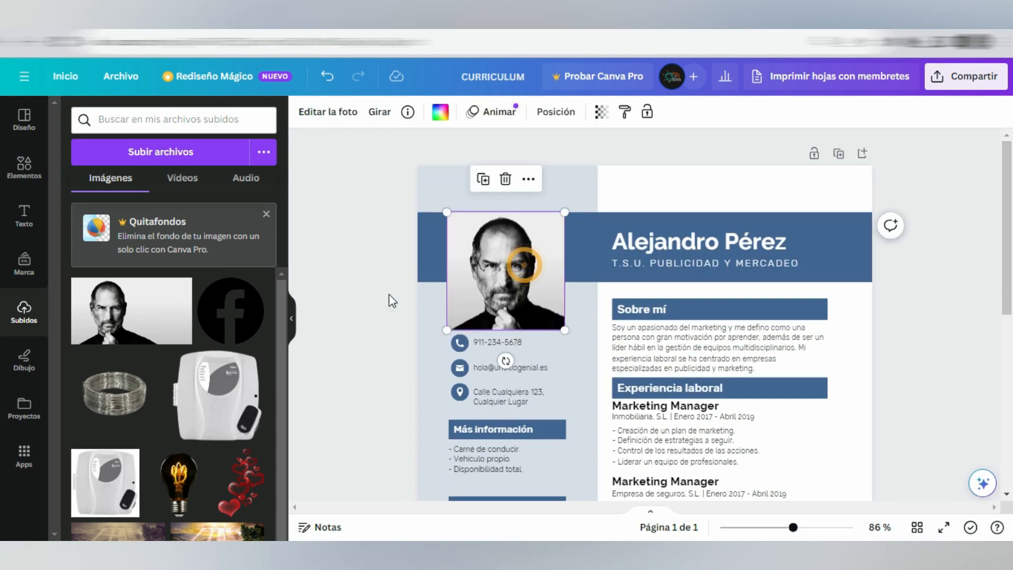
pyautogui.scroll(-5, 389, 295)
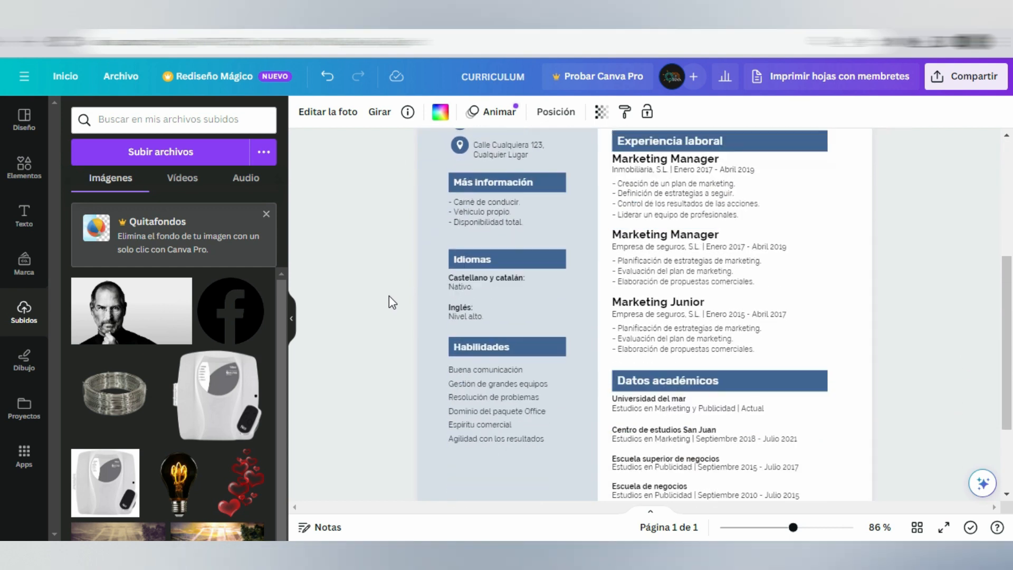
pyautogui.scroll(5, 388, 302)
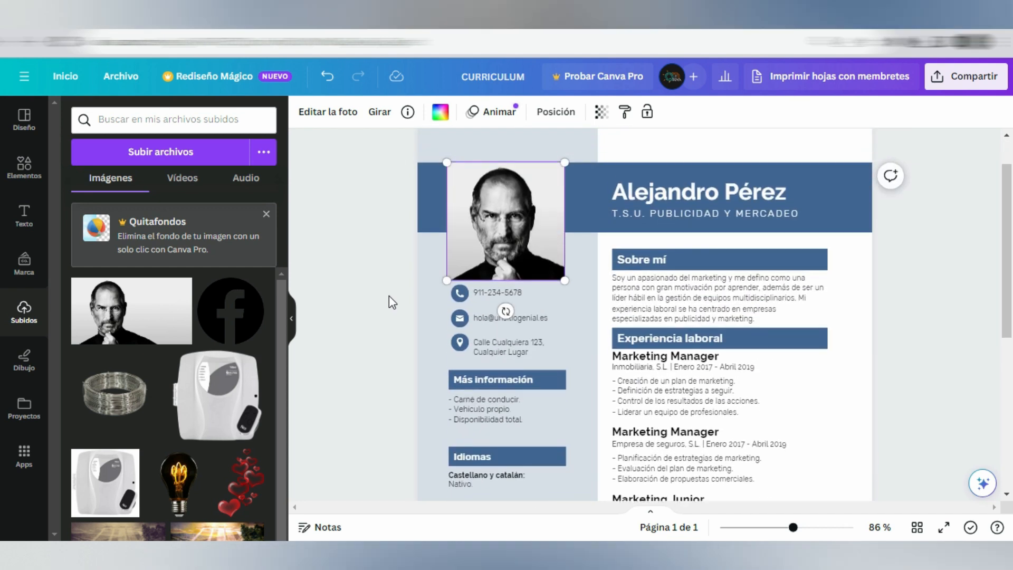
pyautogui.scroll(1, 389, 296)
# Step: Download the résumé as a PDF estándar file
pyautogui.click(971, 76)
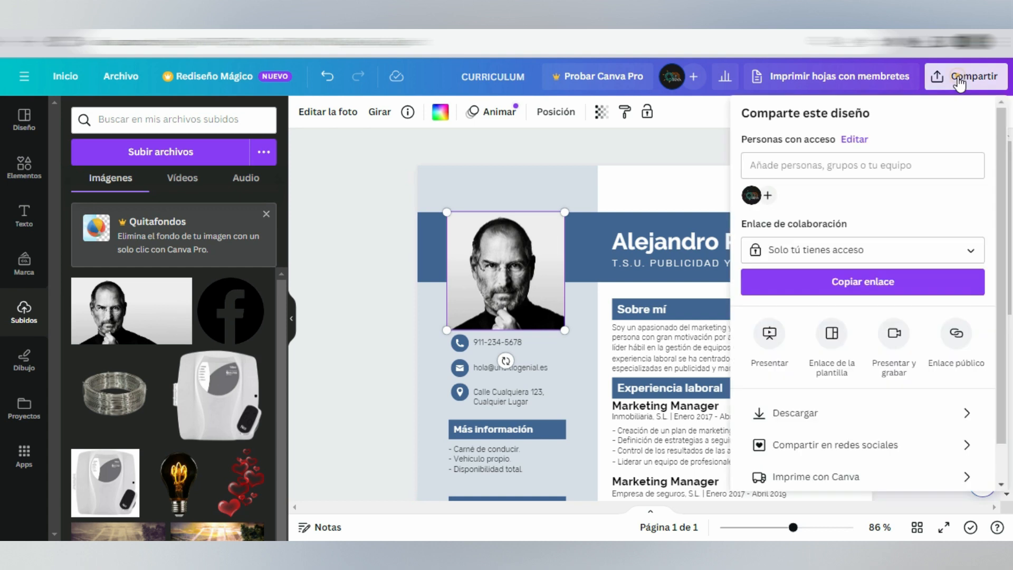
pyautogui.click(769, 417)
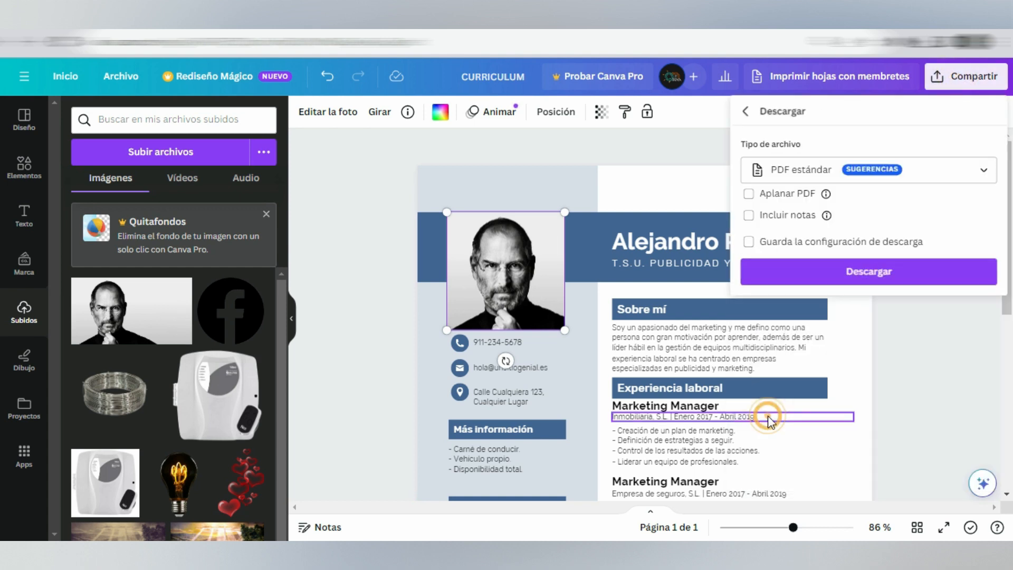
pyautogui.click(804, 179)
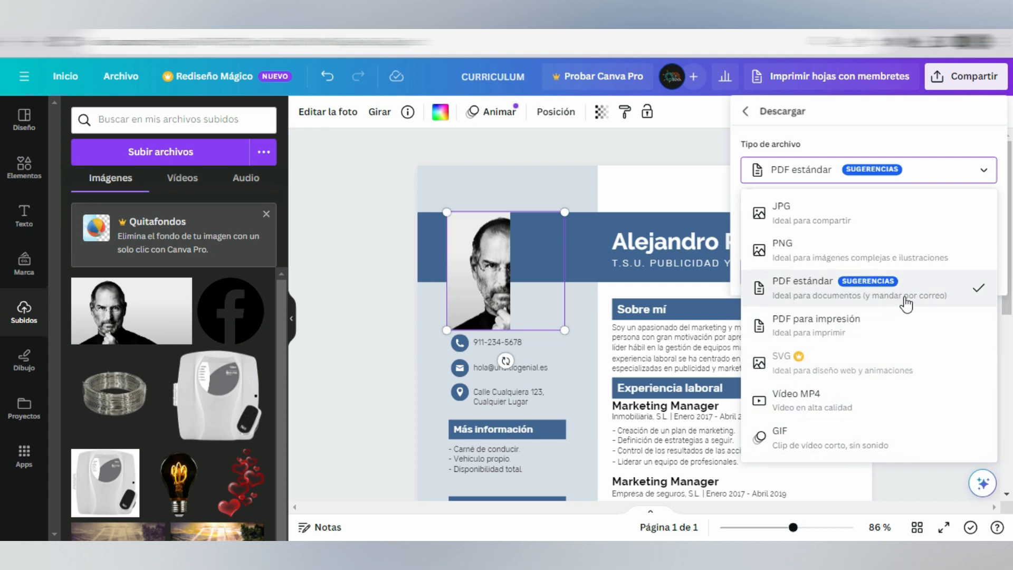
pyautogui.click(928, 295)
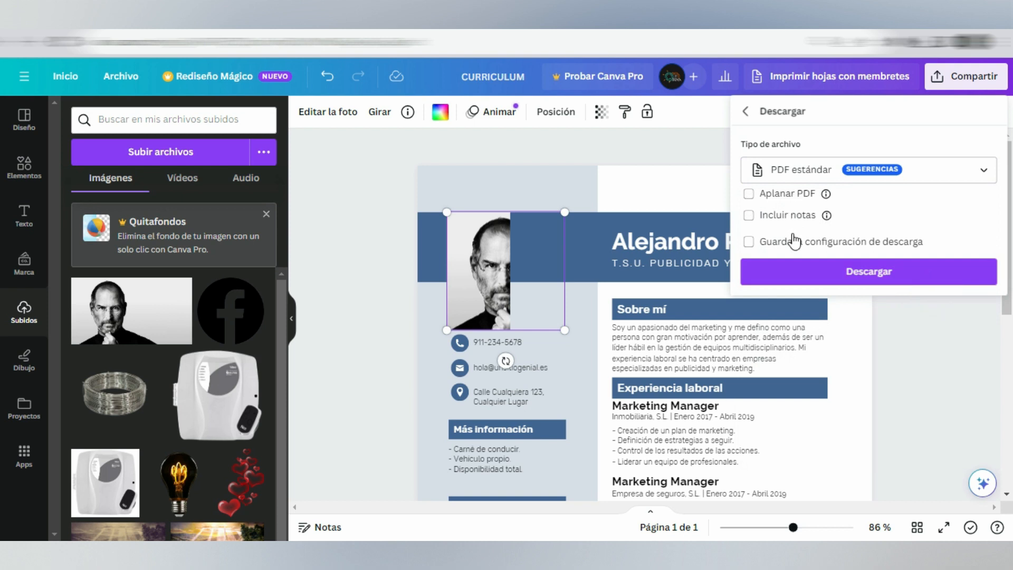
pyautogui.click(749, 269)
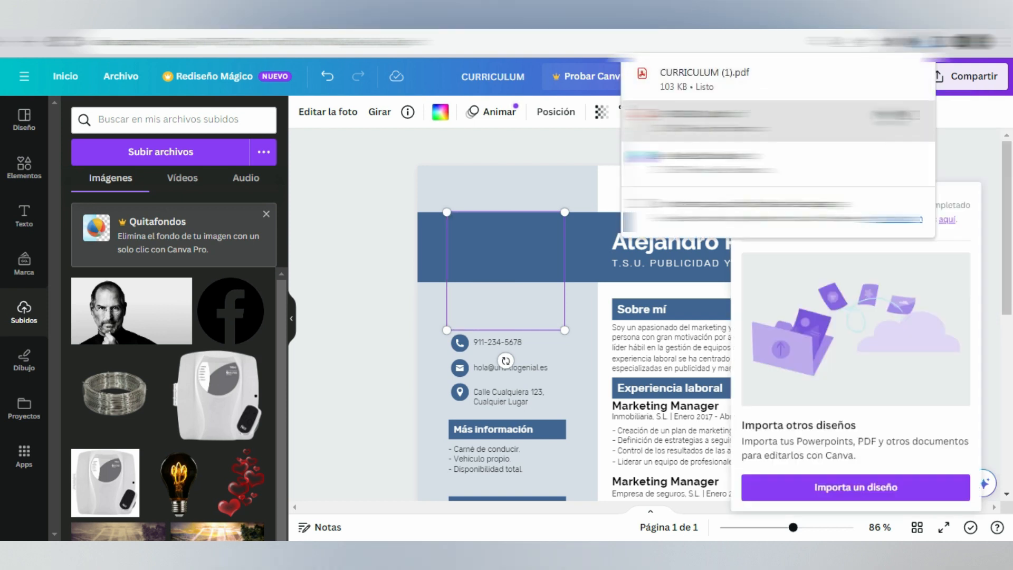
# Step: Open the downloaded CURRICULUM (1) PDF from its folder in the PDF reader and check the full résumé page
pyautogui.click(886, 114)
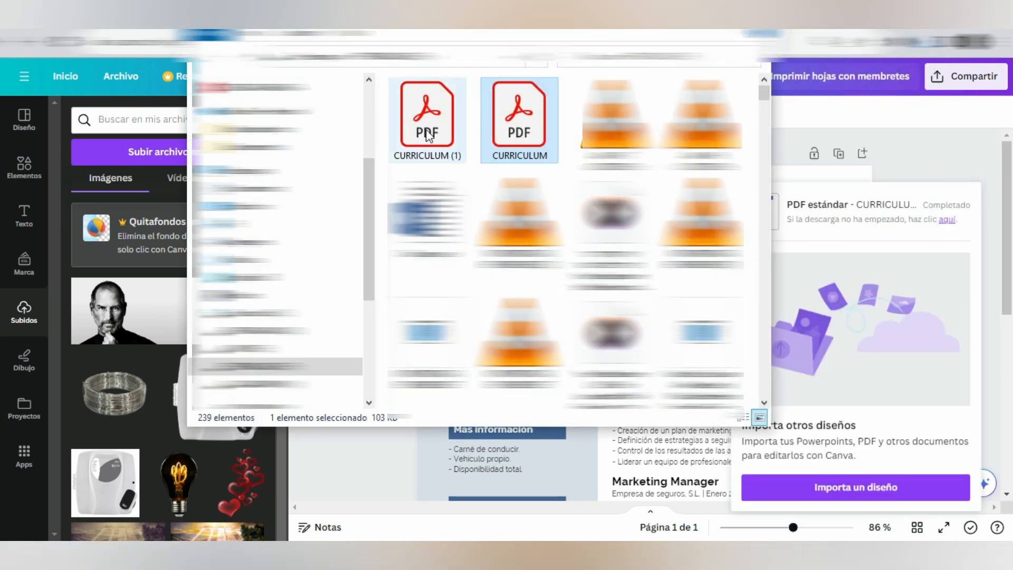
pyautogui.click(428, 136)
pyautogui.doubleClick(429, 135)
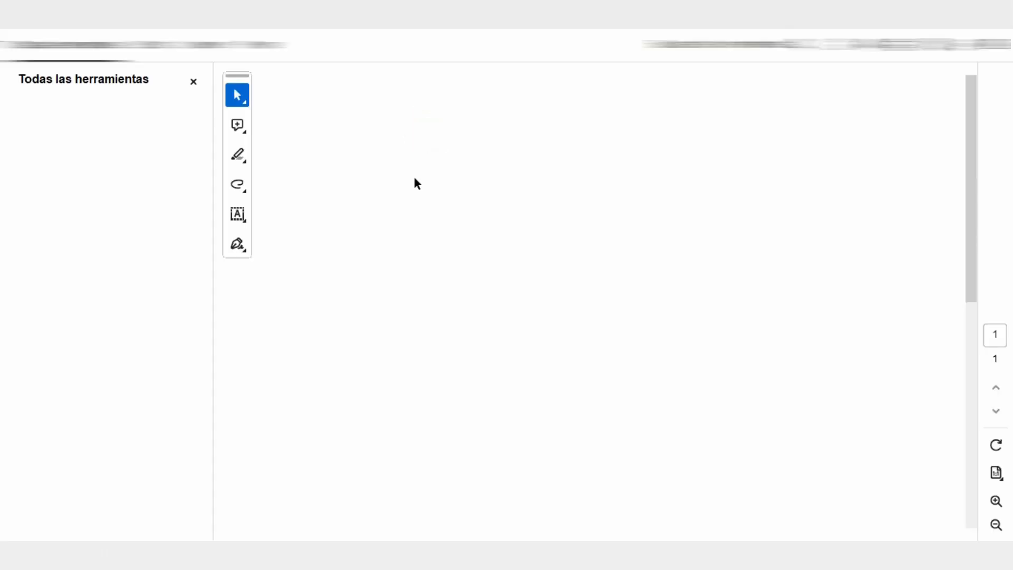
pyautogui.scroll(-5, 417, 182)
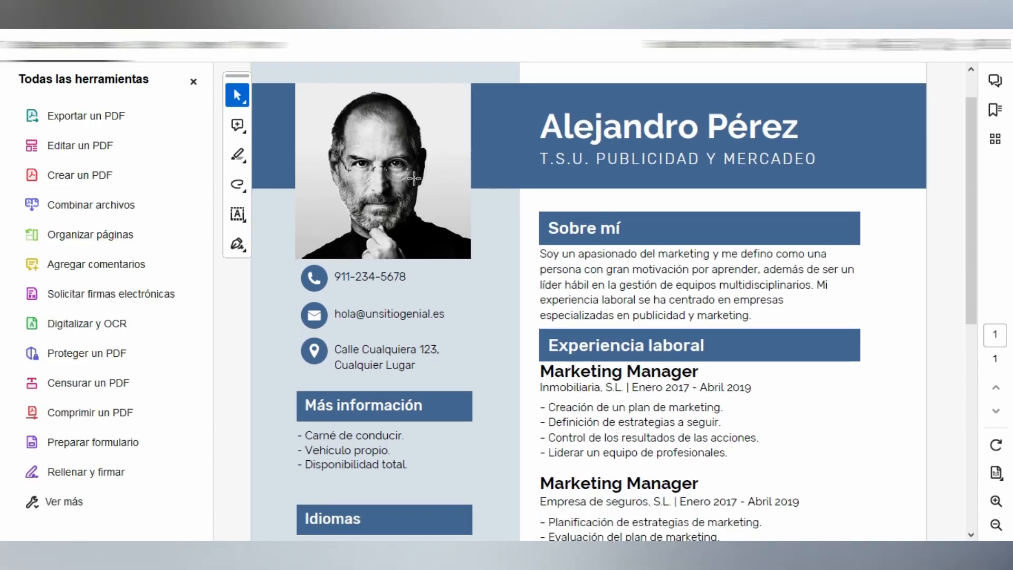
pyautogui.scroll(-7, 559, 294)
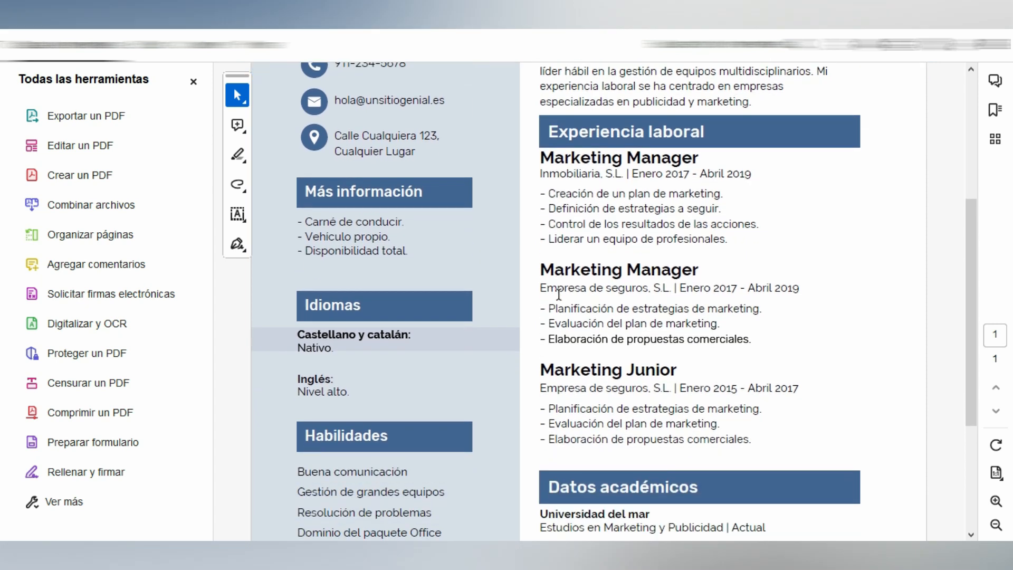
pyautogui.scroll(-5, 561, 236)
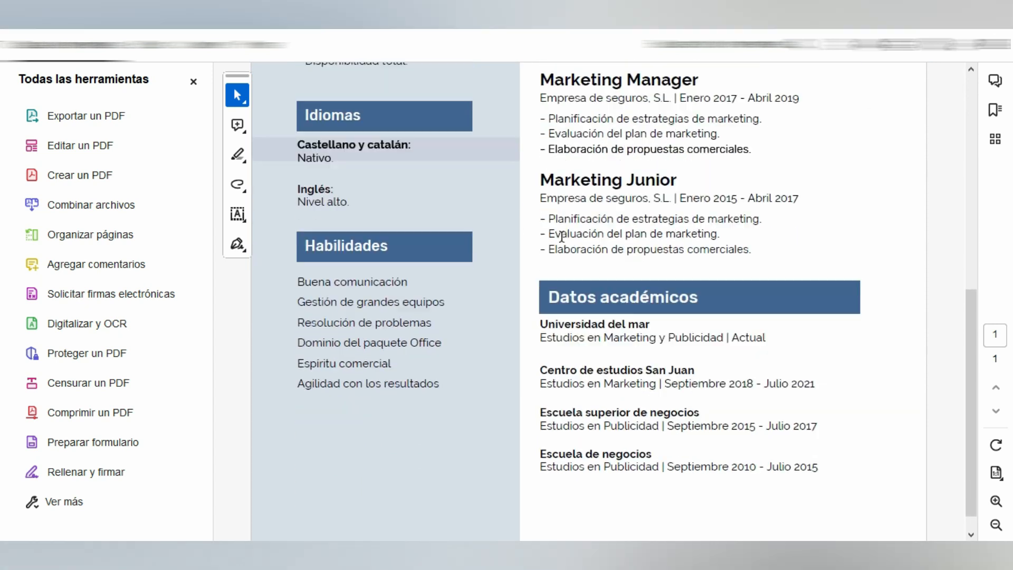
pyautogui.scroll(5, 561, 237)
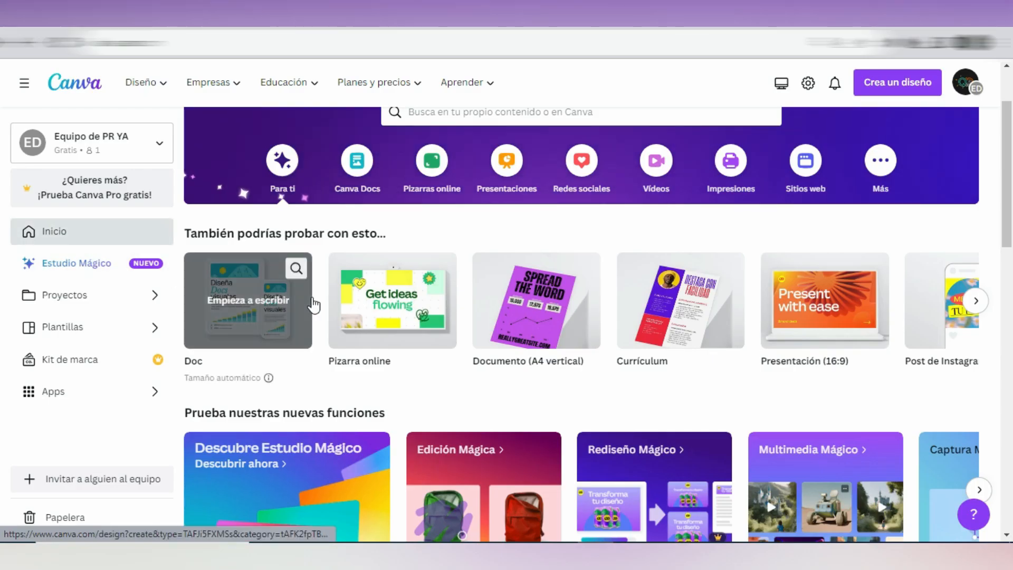
# Step: On Canva's home page, find the CURRICULUM design under Diseños recientes and view its available options
pyautogui.scroll(-5, 312, 327)
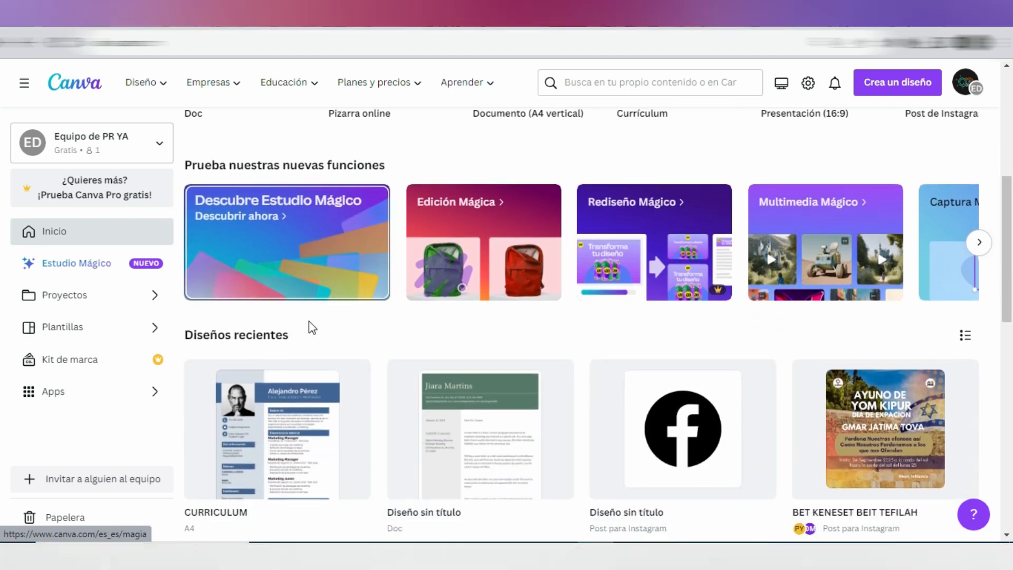
pyautogui.scroll(-3, 312, 327)
pyautogui.moveTo(344, 305)
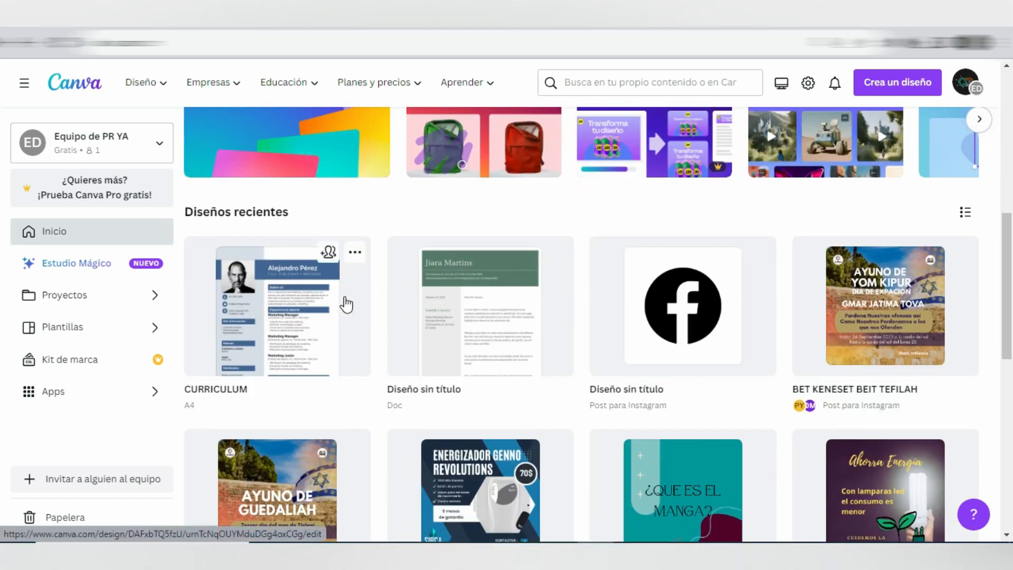
pyautogui.click(356, 253)
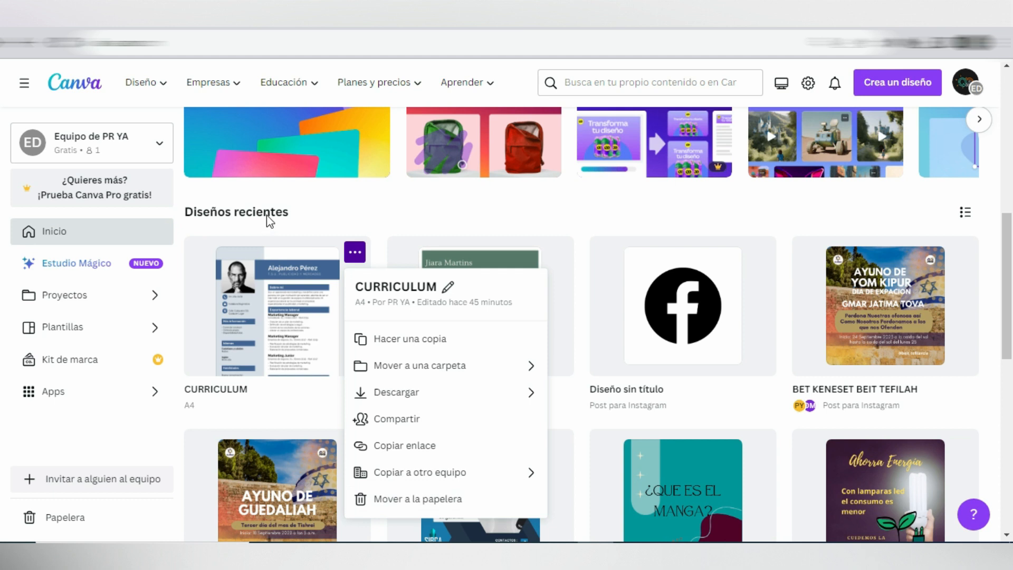
pyautogui.click(328, 220)
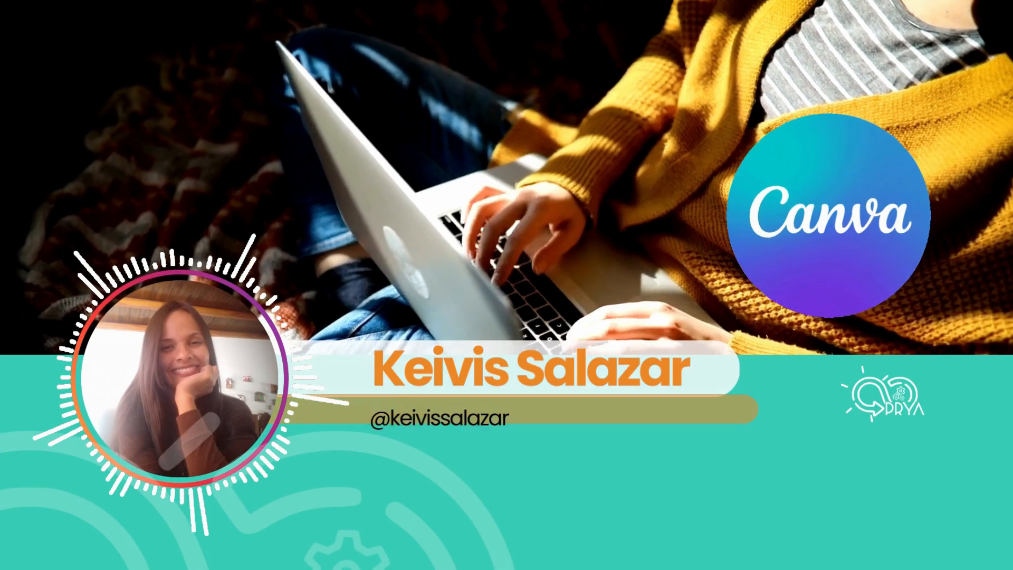